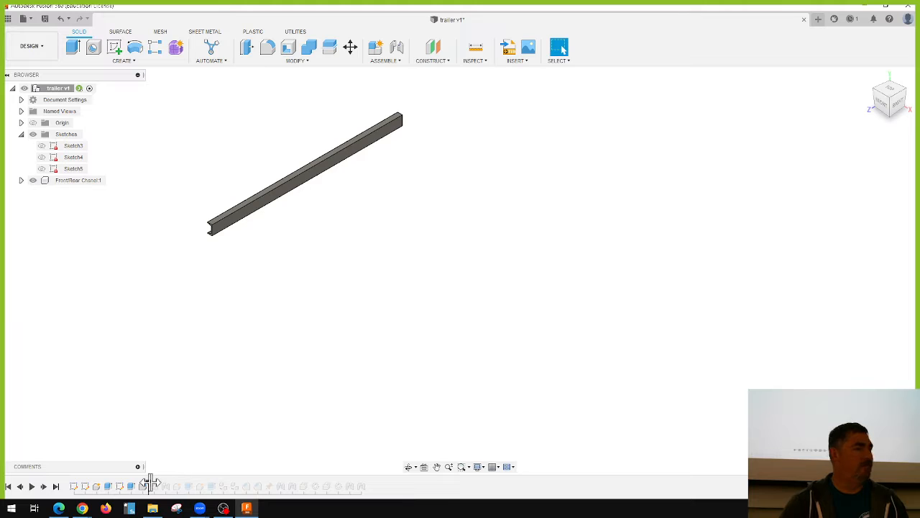
- Roll the timeline forward past the copy of the Front/Rear Chanel and the creation of the Side Chanel
left_click_drag(150, 482, 160, 482)
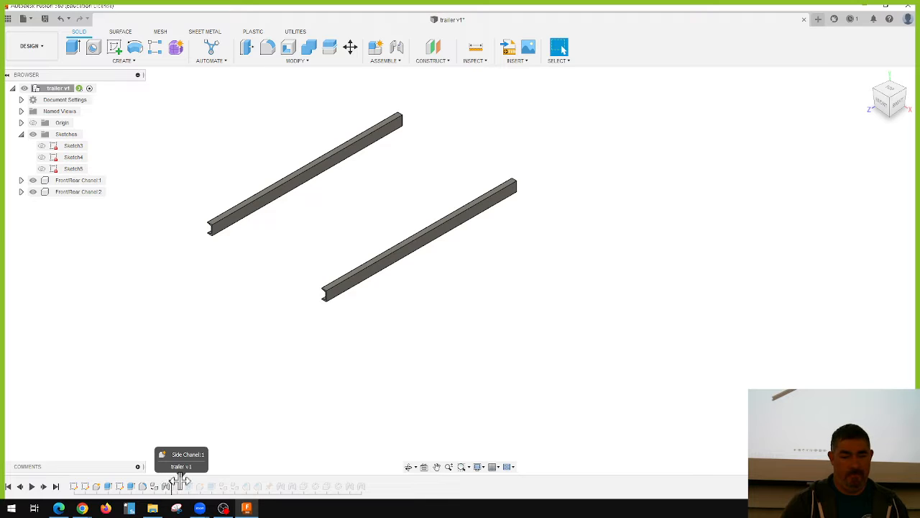
mouse_move(179, 480)
left_mouse_down()
mouse_move(170, 481)
mouse_move(194, 484)
left_mouse_up()
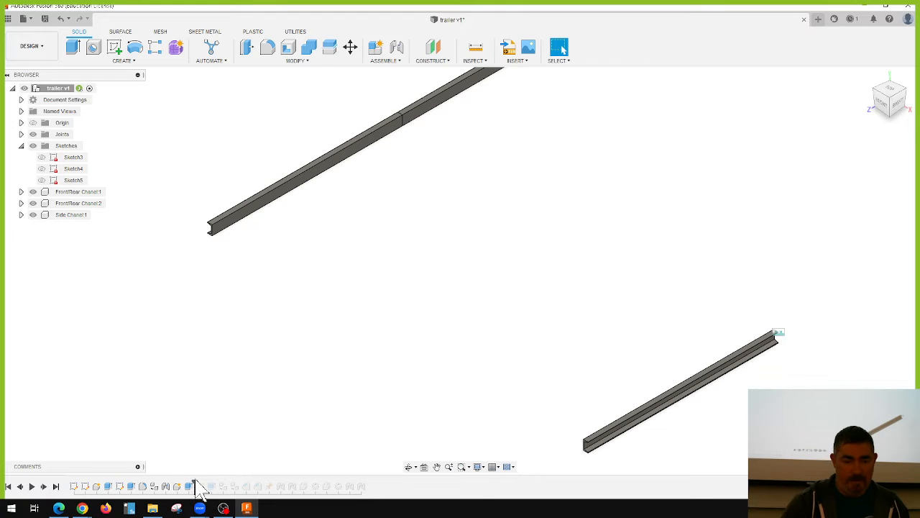
scroll(246, 391, "down", 3)
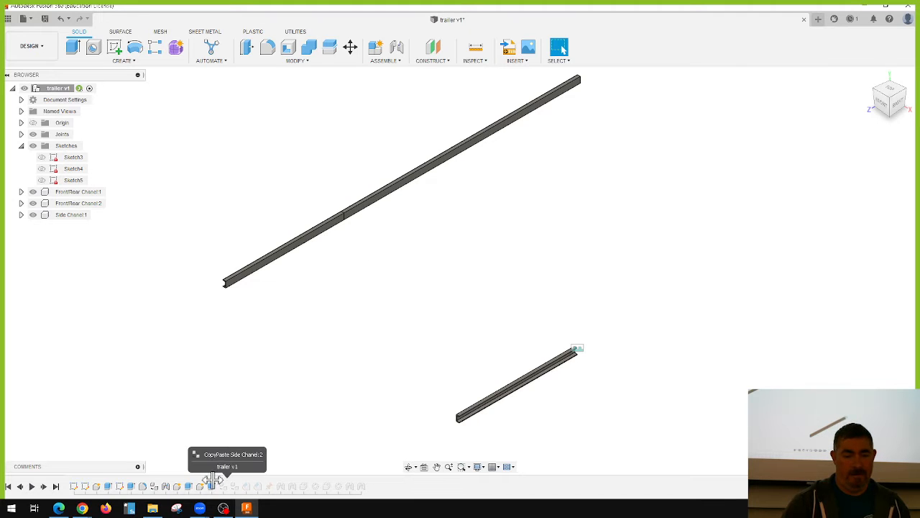
- Roll the timeline forward past the Inner Chanel, the copied Side and Inner Chanels, and the angled cuts on the channel ends
left_click_drag(206, 480, 221, 492)
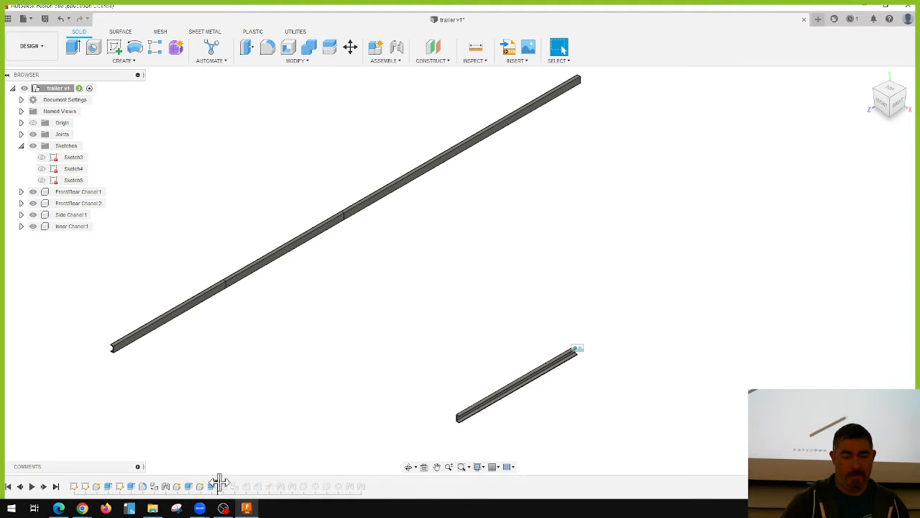
left_click_drag(219, 482, 240, 486)
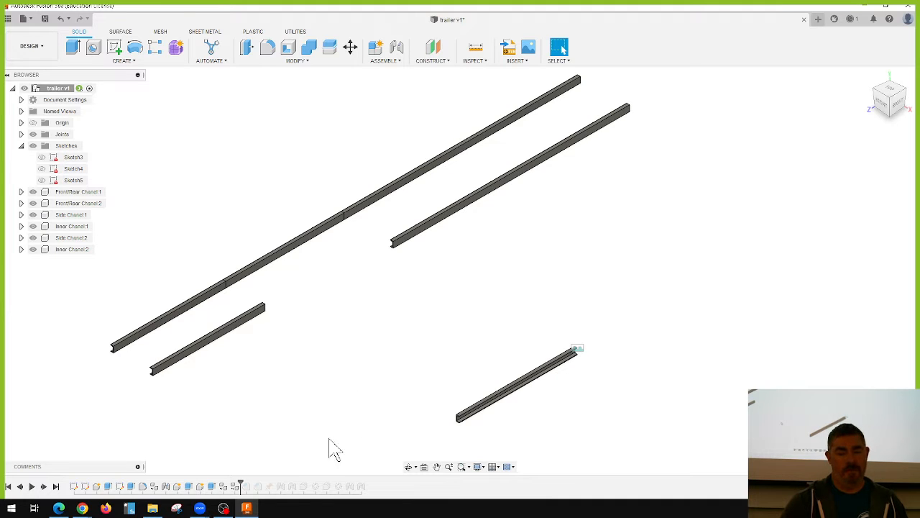
left_click_drag(241, 486, 263, 486)
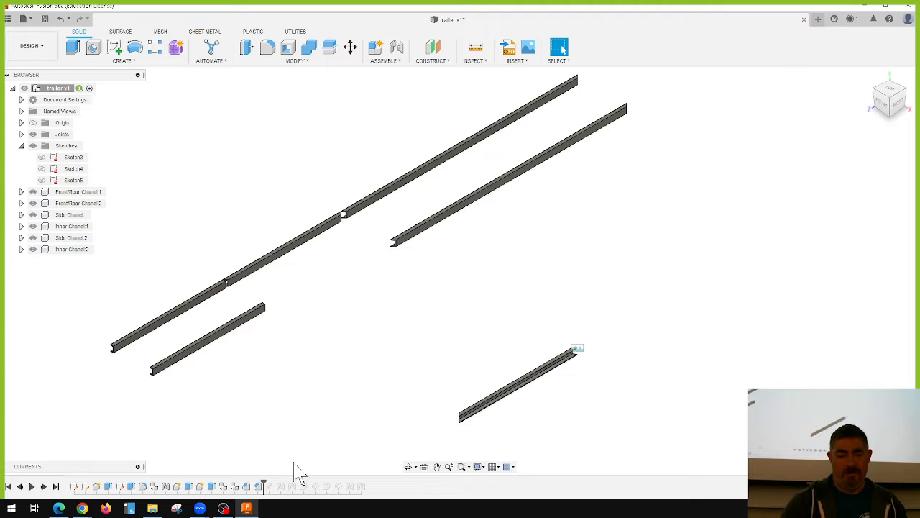
mouse_move(263, 487)
left_mouse_down()
mouse_move(248, 480)
mouse_move(262, 484)
left_mouse_up()
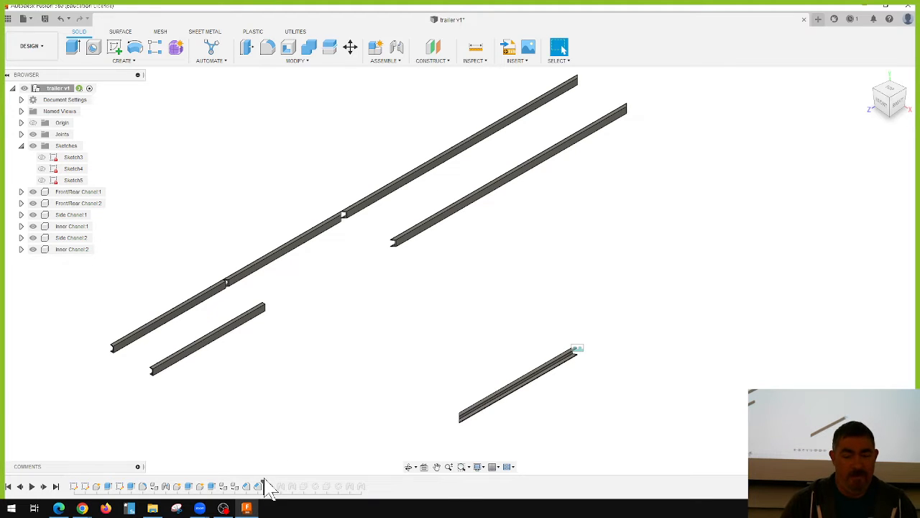
left_click_drag(291, 260, 580, 97)
left_click(612, 49)
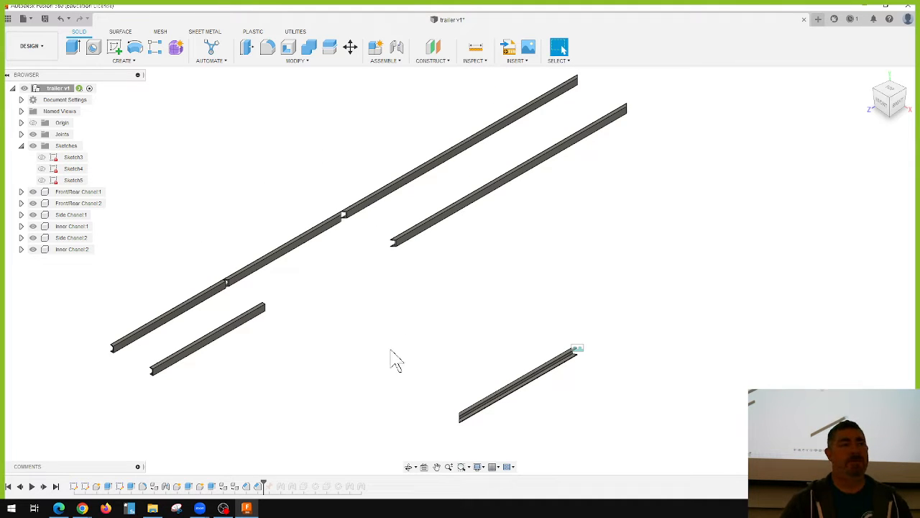
- Roll the timeline forward past the grounding of Front/Rear Chanel:1 and the joints that close the rectangular frame
left_click_drag(263, 486, 275, 486)
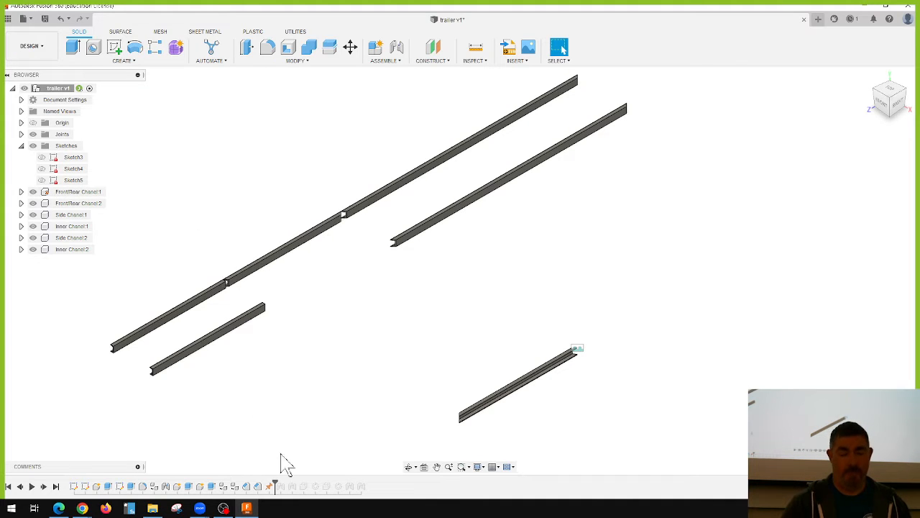
left_click_drag(276, 486, 297, 486)
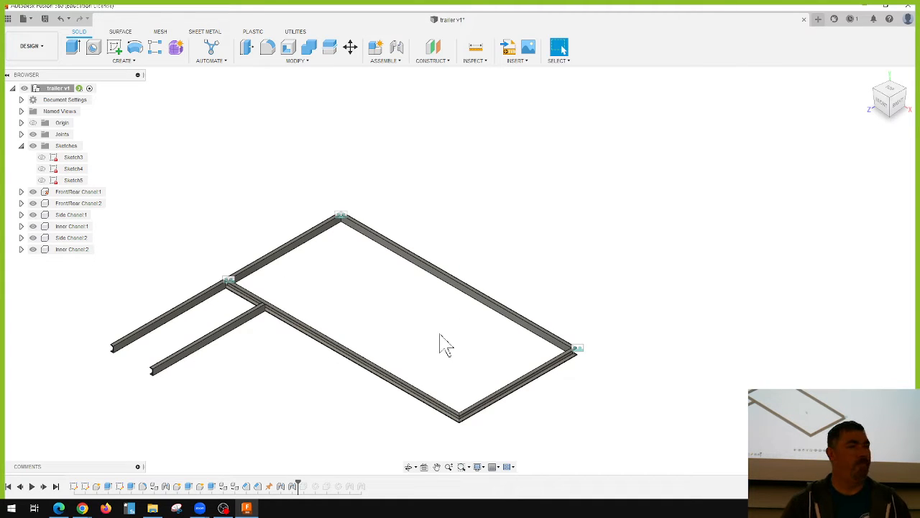
scroll(341, 216, "up", 2)
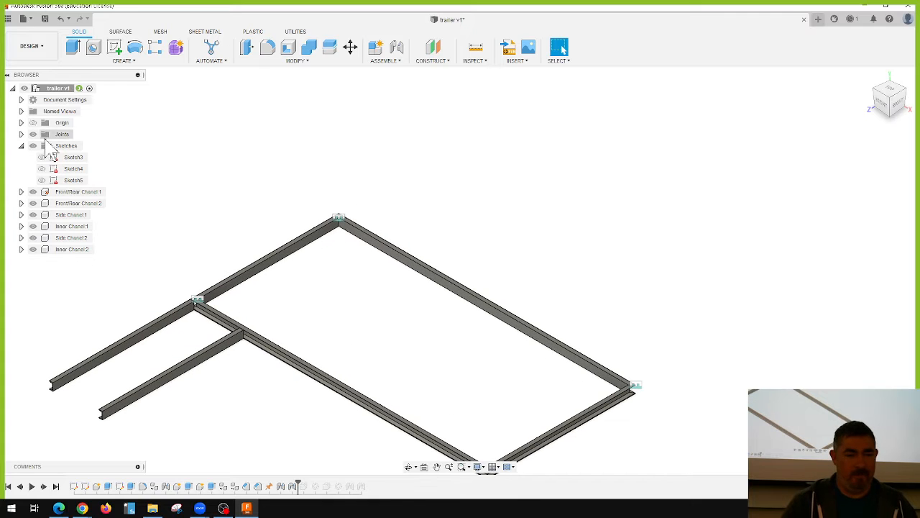
- Show Sketch3 to check the crossmember layout inside the frame, and hide the sketch again
left_click(42, 157)
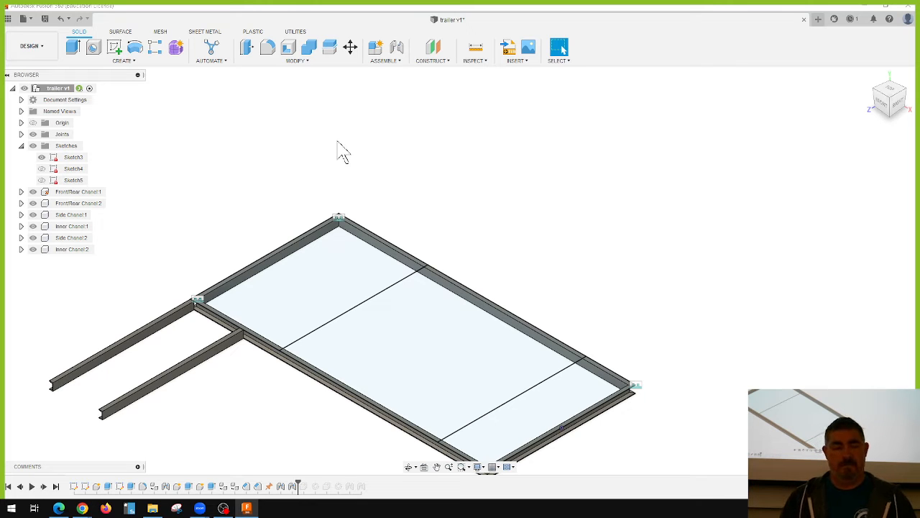
left_click(44, 161)
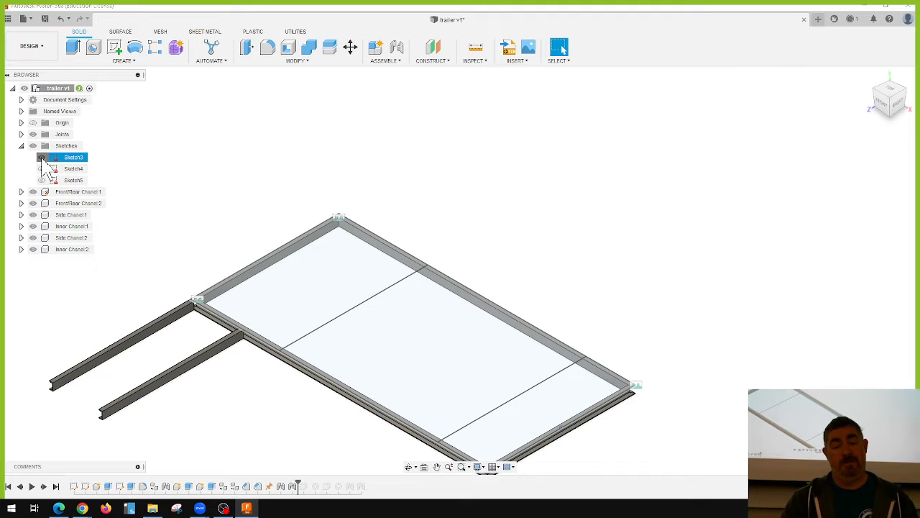
left_click(42, 157)
- Start a joint and place its first origin at the upper end corner of Inner Chanel:2
scroll(425, 185, "down", 1)
scroll(269, 275, "up", 3)
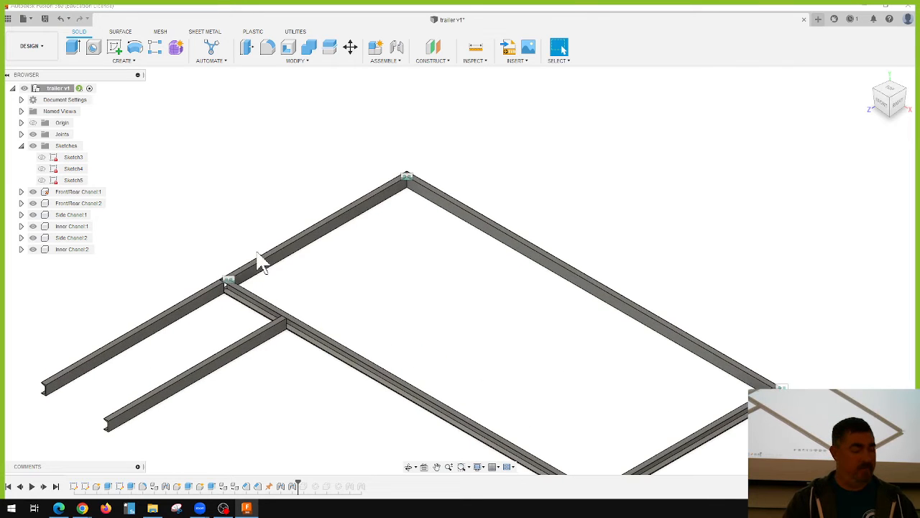
scroll(245, 259, "down", 2)
scroll(269, 289, "up", 2)
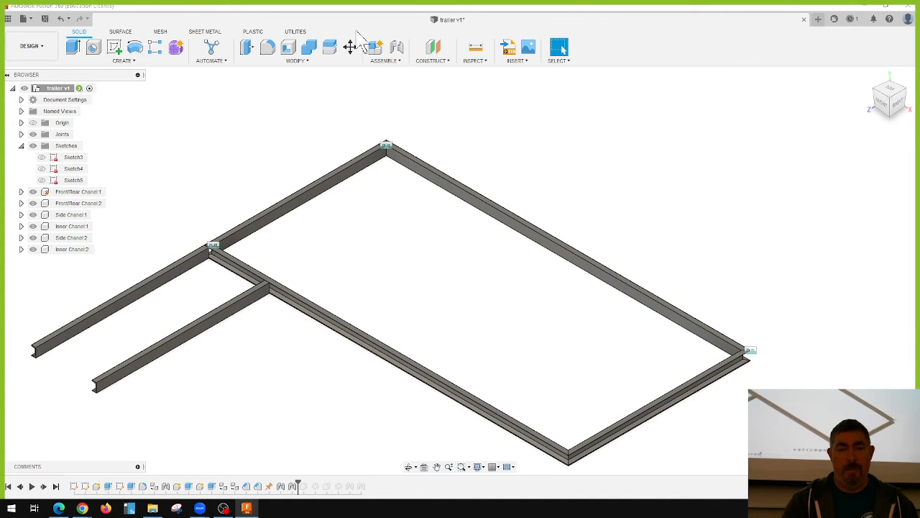
left_click(397, 47)
scroll(275, 295, "up", 2)
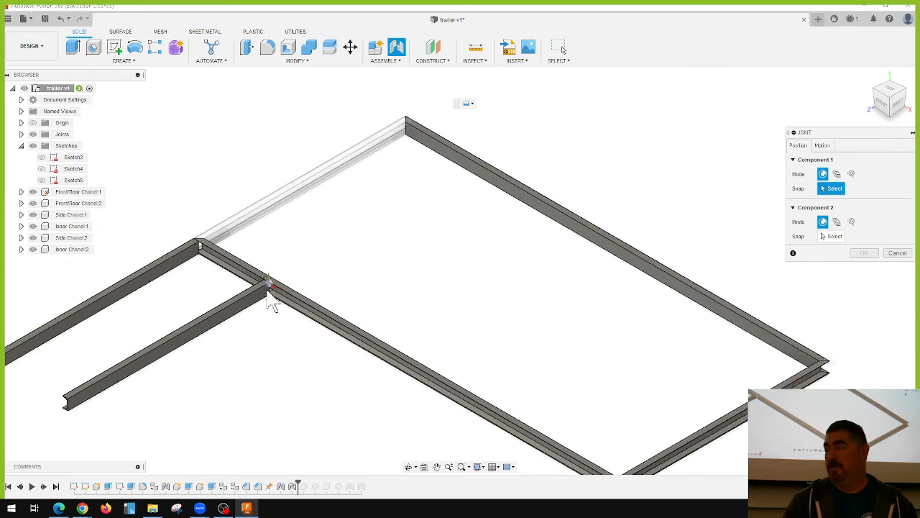
scroll(271, 300, "up", 5)
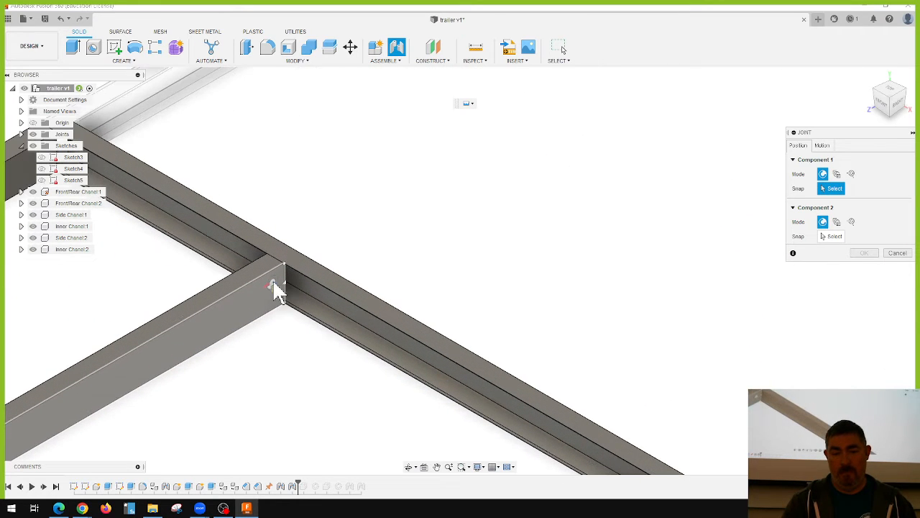
left_click(277, 283)
scroll(265, 291, "down", 1)
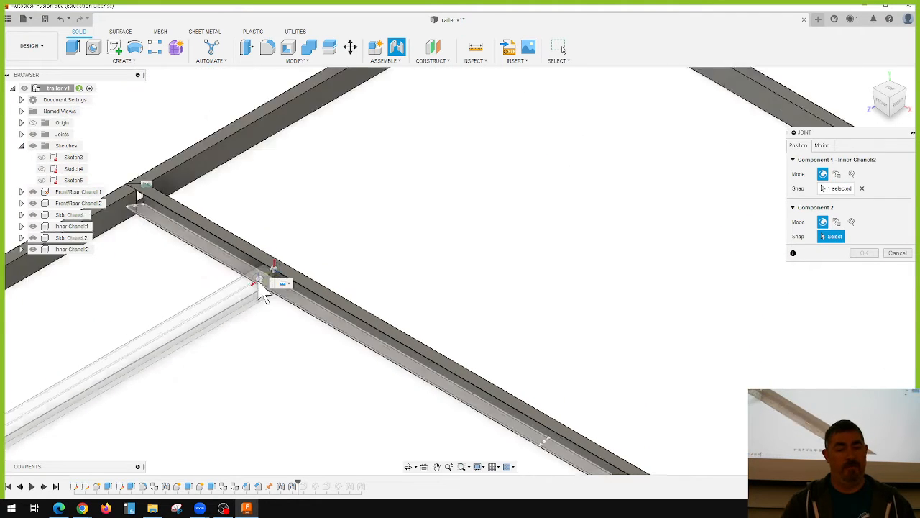
- Place the second joint origin on Front/Rear Chanel:2, at the upper inside corner where it meets the side channel
scroll(265, 295, "down", 3)
middle_click_drag(428, 292, 200, 211, "shift")
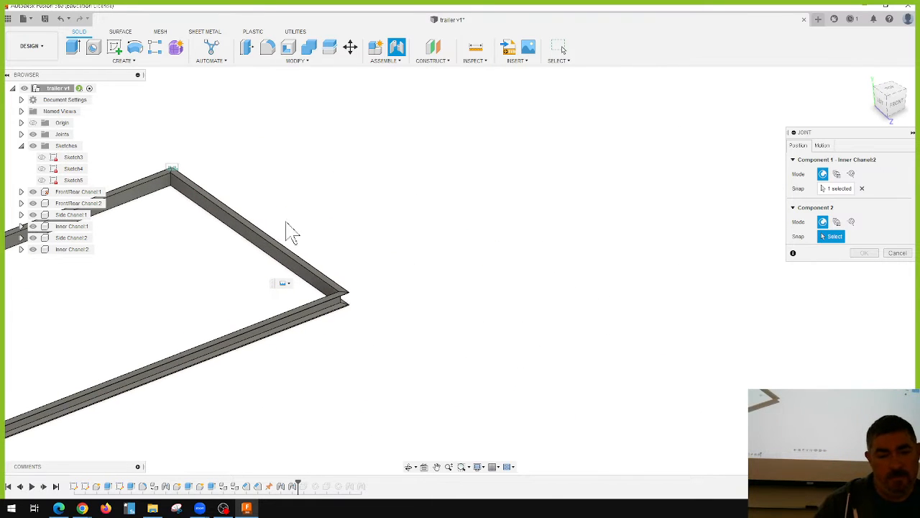
scroll(103, 160, "up", 1)
middle_click_drag(103, 159, 302, 179)
scroll(331, 227, "up", 5)
scroll(338, 176, "down", 5)
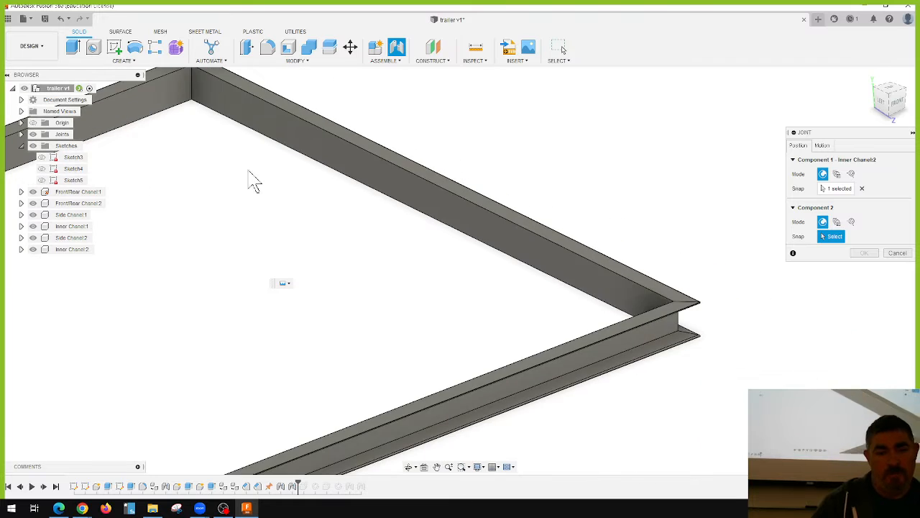
scroll(215, 113, "down", 3)
scroll(202, 73, "up", 9)
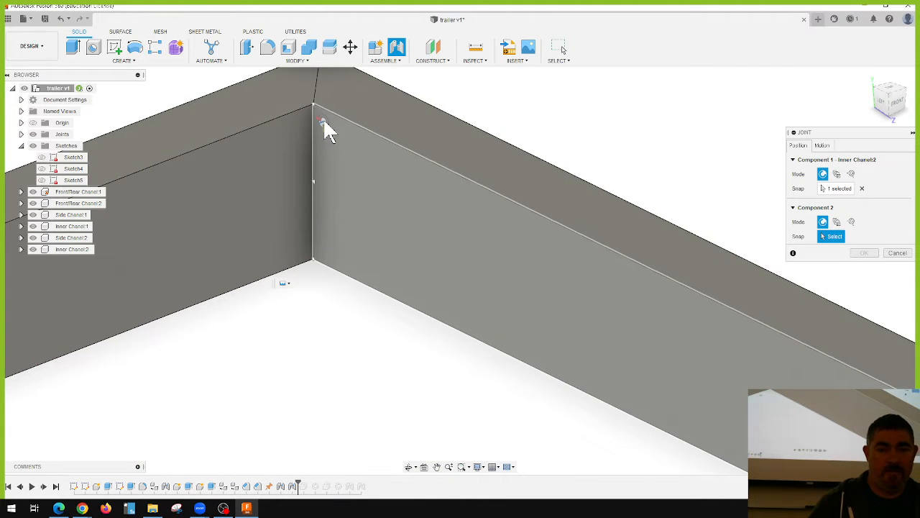
left_click(324, 119)
- Offset Inner Chanel:2 by 18 in along Z from Front/Rear Chanel:2 and complete the joint
scroll(392, 207, "down", 6)
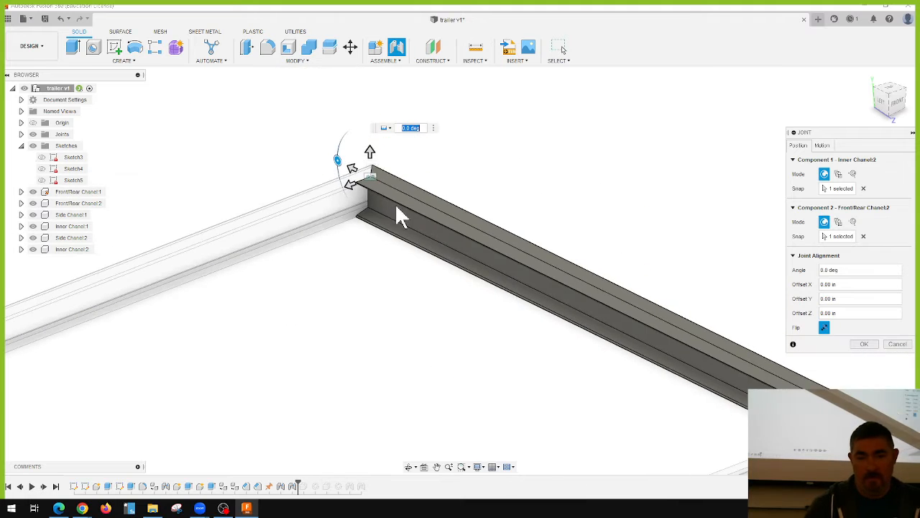
left_click_drag(353, 176, 220, 235)
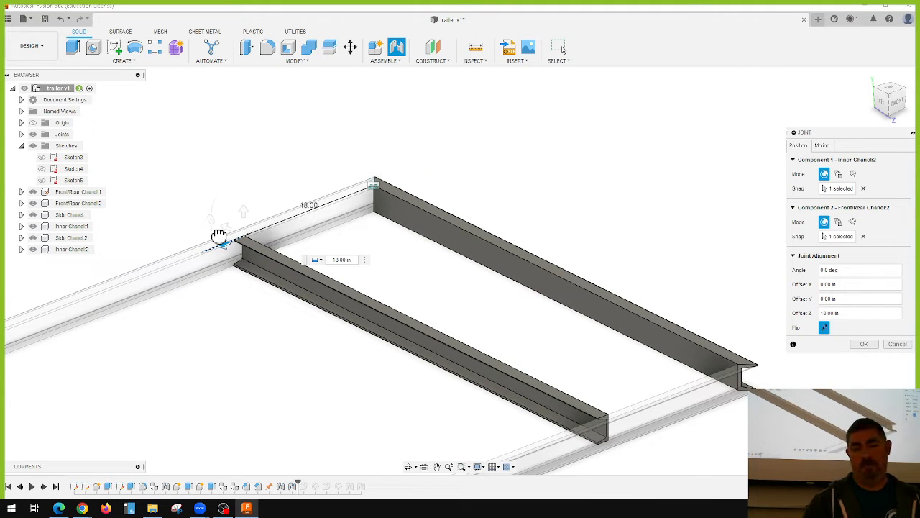
left_click(865, 343)
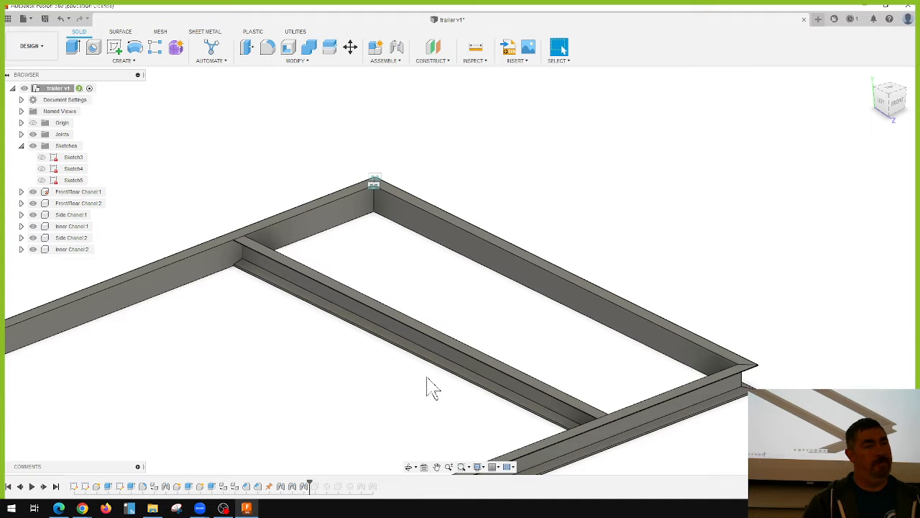
- Start another joint and place its first origin at the upper end corner of Inner Chanel:1
scroll(468, 309, "down", 5)
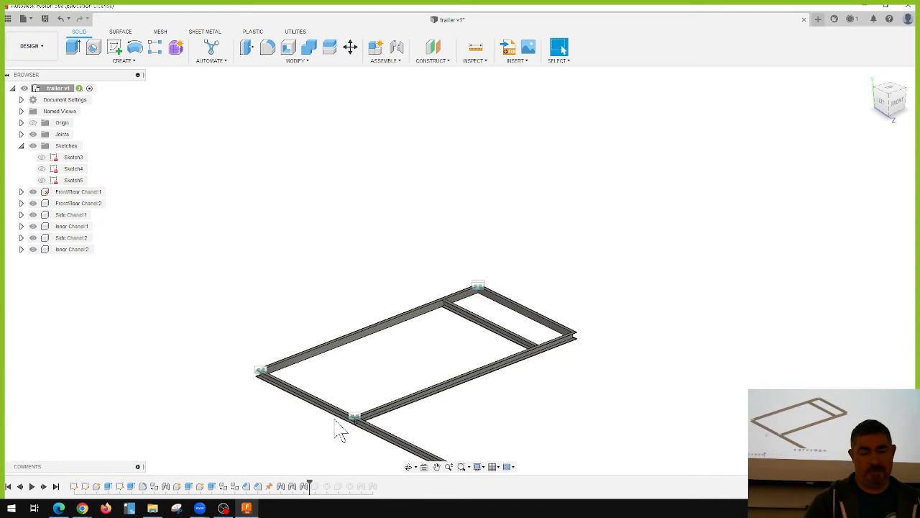
scroll(341, 432, "up", 10)
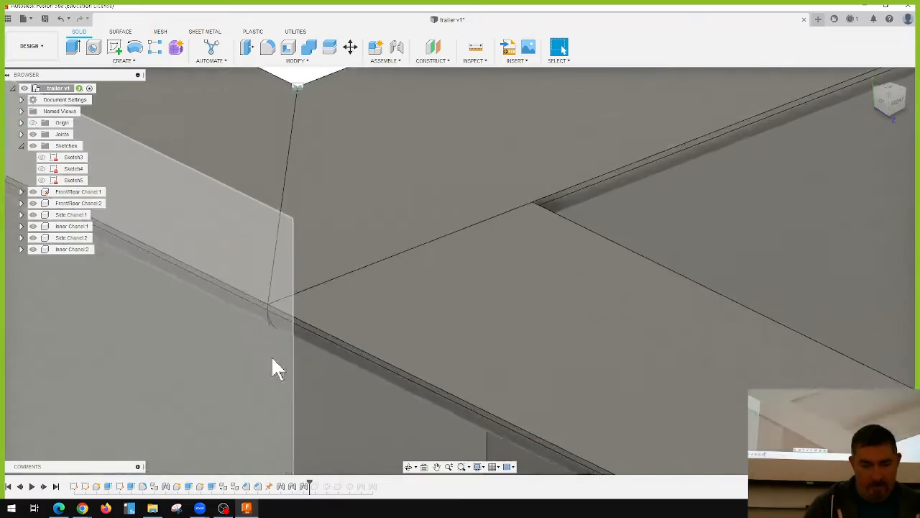
scroll(276, 312, "up", 3)
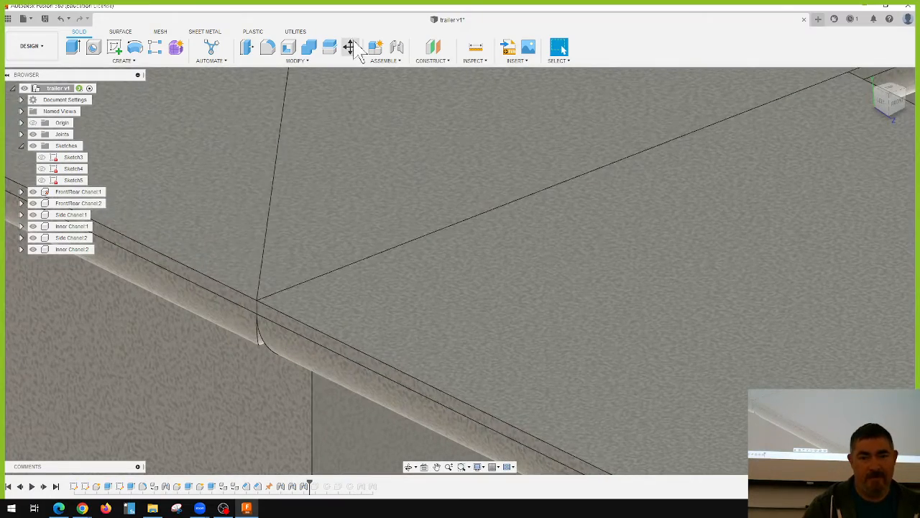
left_click(396, 50)
scroll(349, 153, "up", 3)
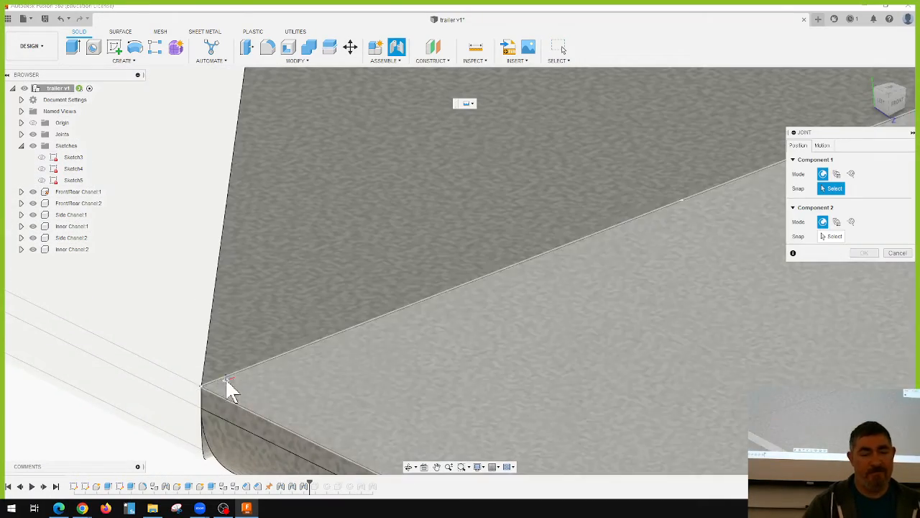
scroll(112, 443, "up", 3)
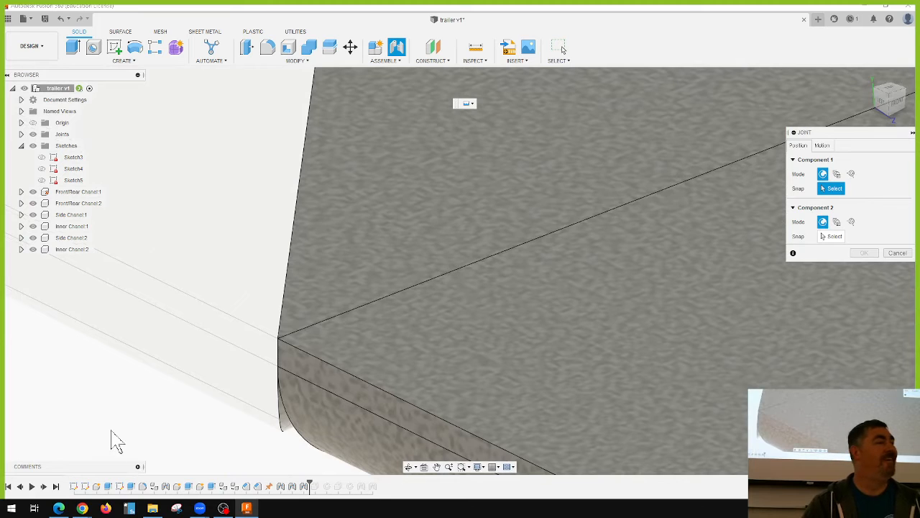
left_click(297, 365)
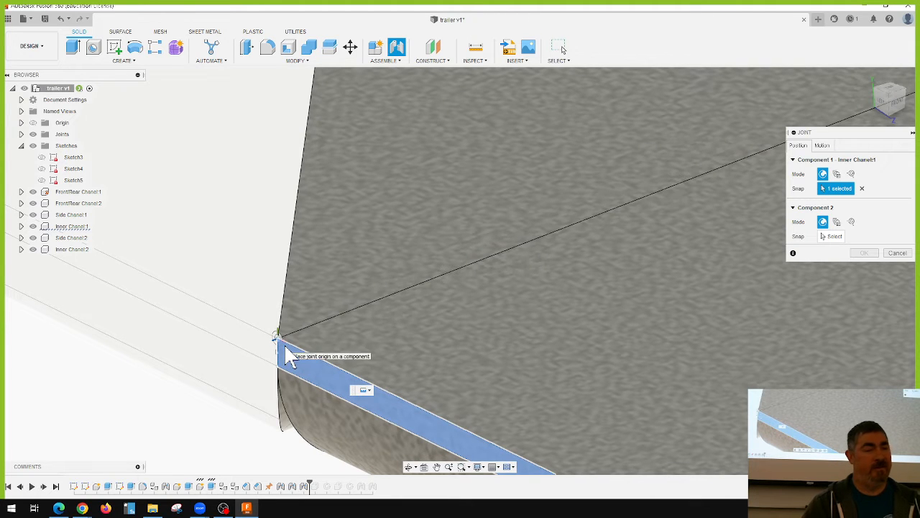
left_click(285, 345)
- Place the second joint origin on Front/Rear Chanel:1, at the upper inside corner where it meets the side channel
scroll(307, 353, "down", 10)
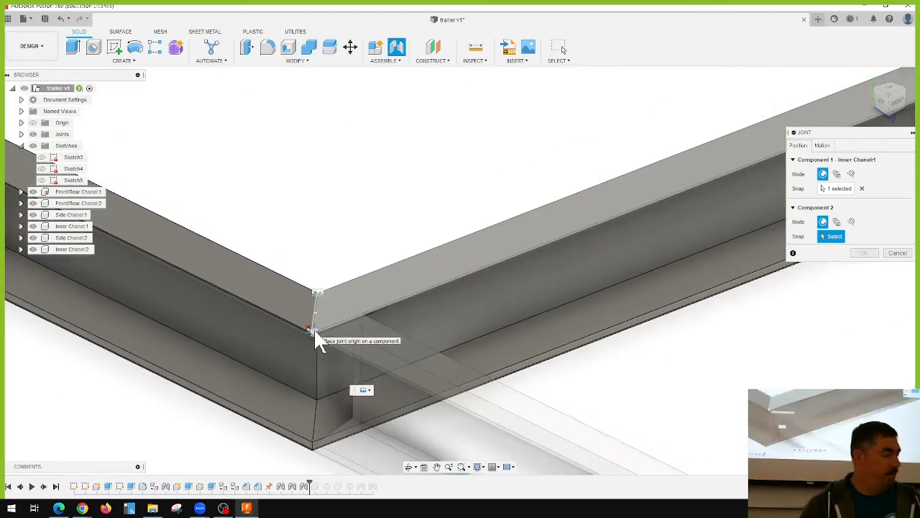
middle_click_drag(315, 333, 471, 228, "shift")
scroll(697, 209, "down", 3)
scroll(449, 236, "up", 6)
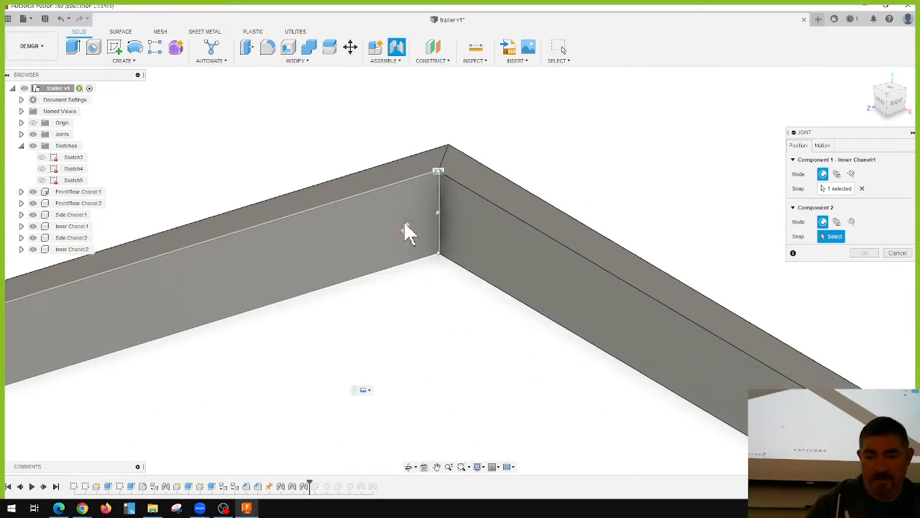
left_click(433, 180)
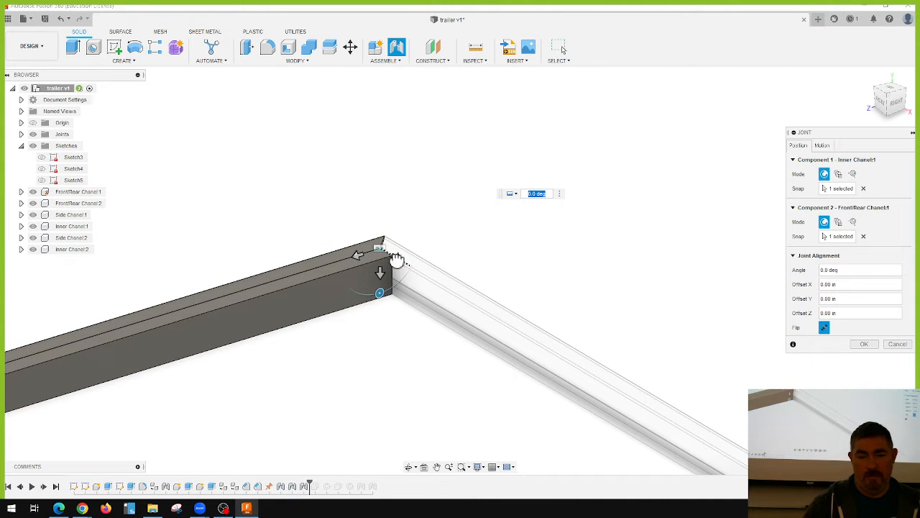
- Offset Inner Chanel:1 by 33 in along Z from Front/Rear Chanel:1 and complete the joint
left_click_drag(396, 257, 674, 420)
scroll(467, 328, "down", 3)
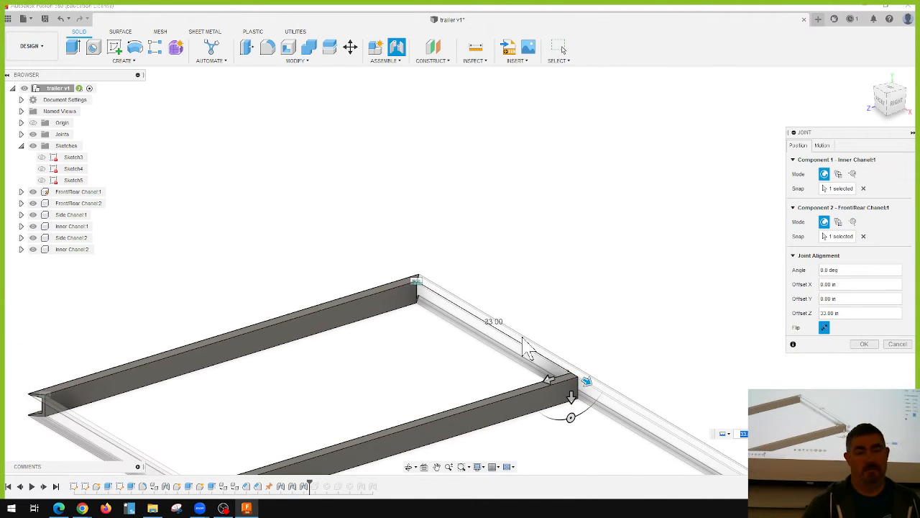
scroll(554, 299, "down", 2)
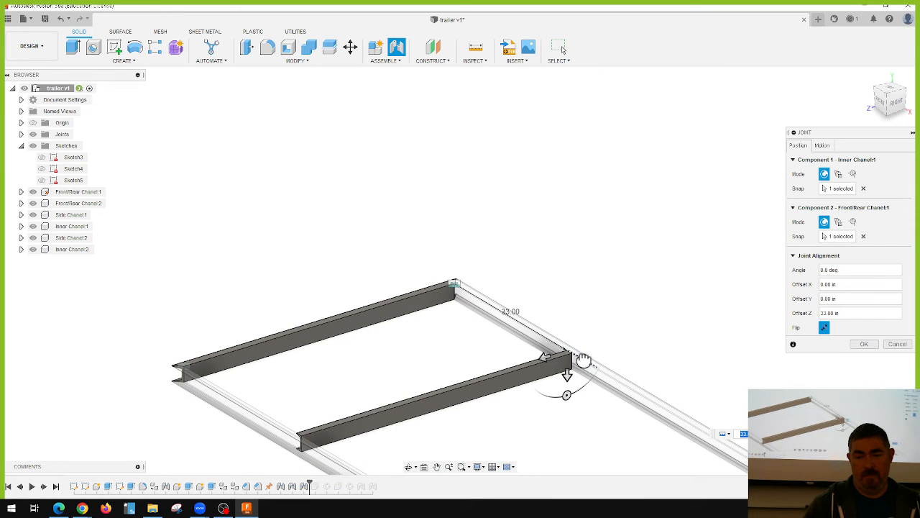
left_click(866, 344)
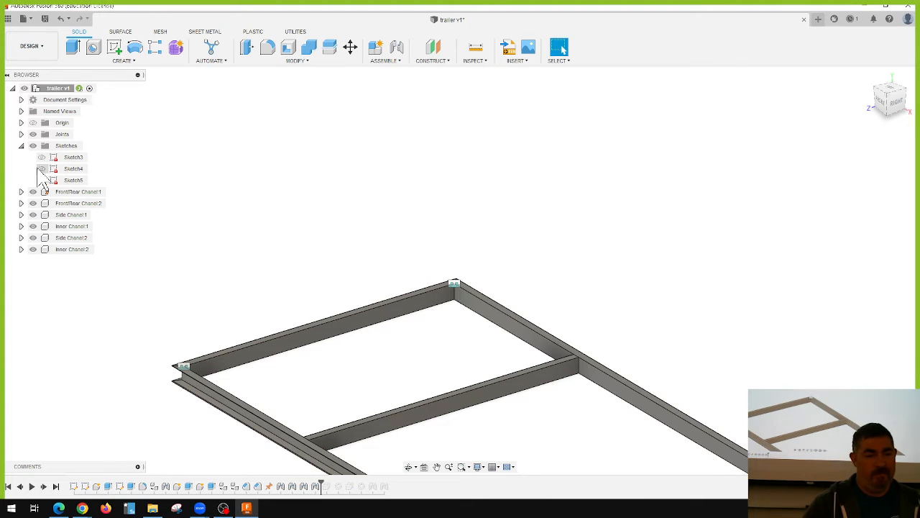
- Show Sketch3 and compare the position of Inner Chanel:1 with its layout line
left_click(41, 157)
scroll(190, 211, "down", 2)
scroll(632, 242, "up", 5)
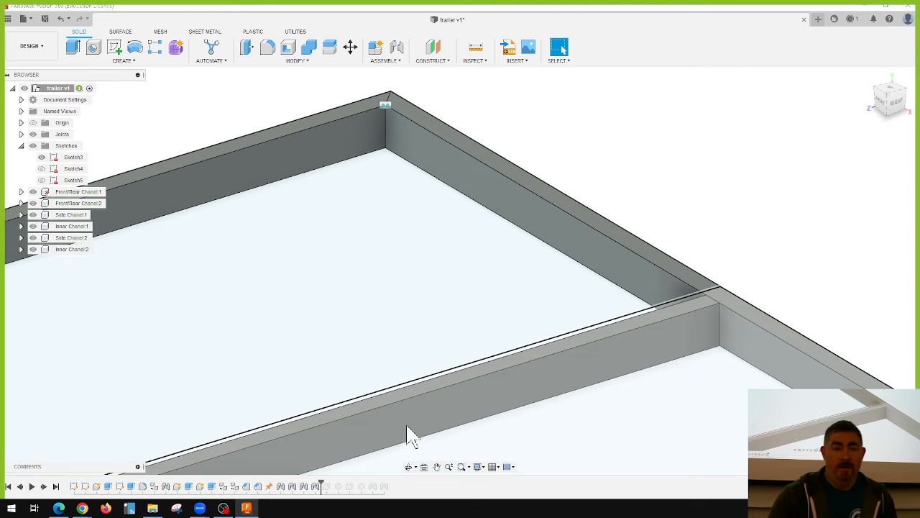
scroll(580, 376, "down", 5)
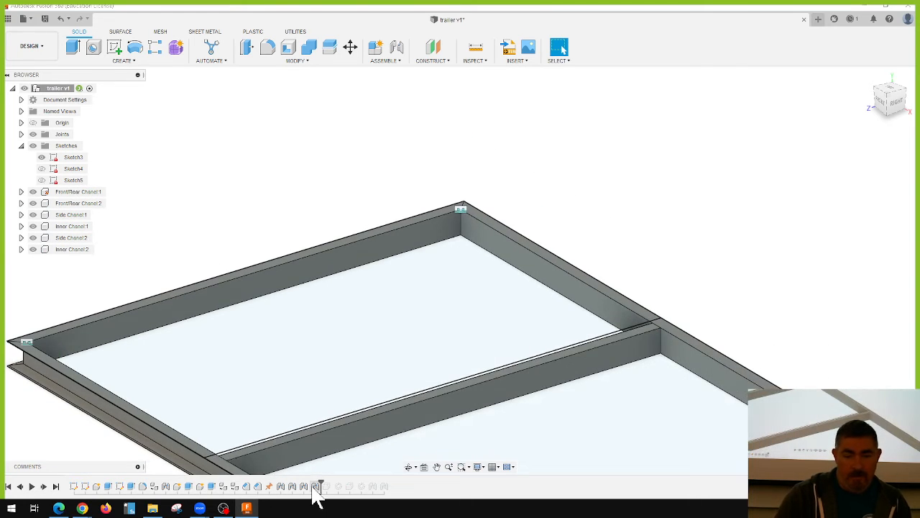
- Undo the offset joints of both Inner Chanel:1 and Inner Chanel:2
key("ctrl+z")
key("ctrl+z")
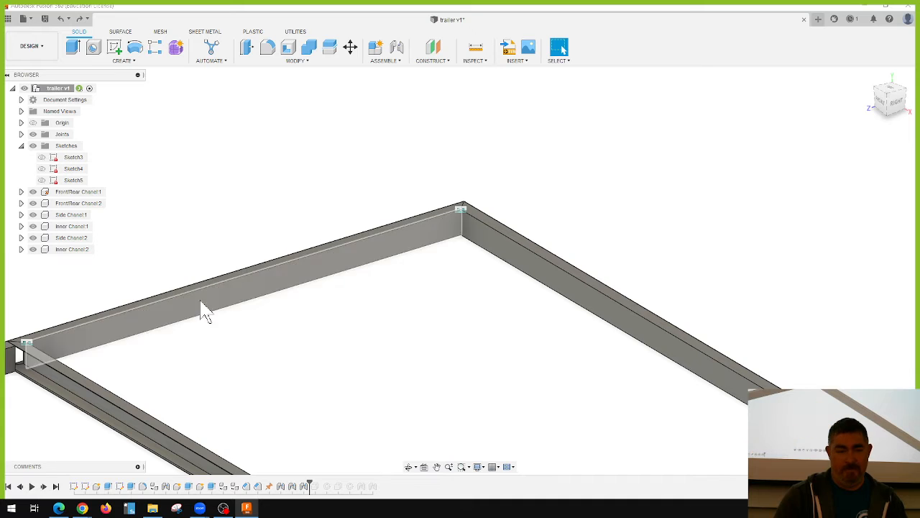
scroll(474, 375, "down", 3)
left_click(42, 158)
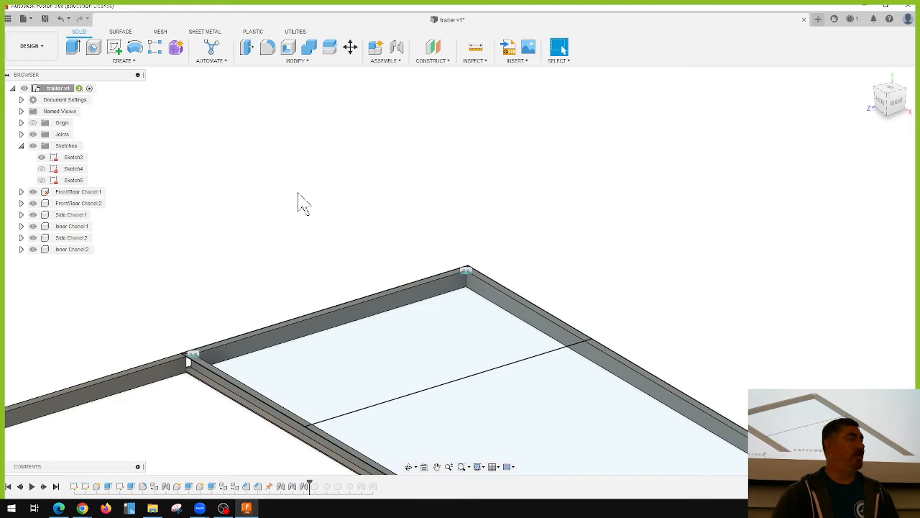
scroll(473, 172, "down", 5)
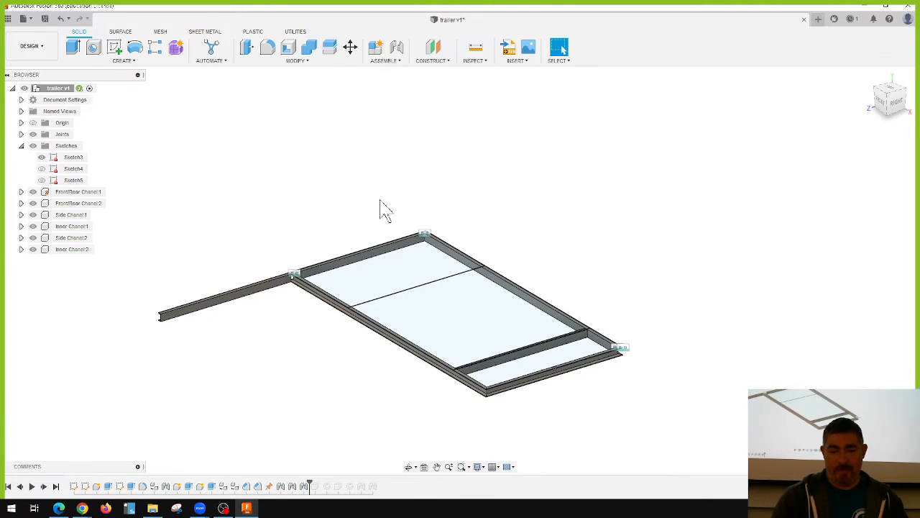
left_click(61, 19)
left_click(61, 19)
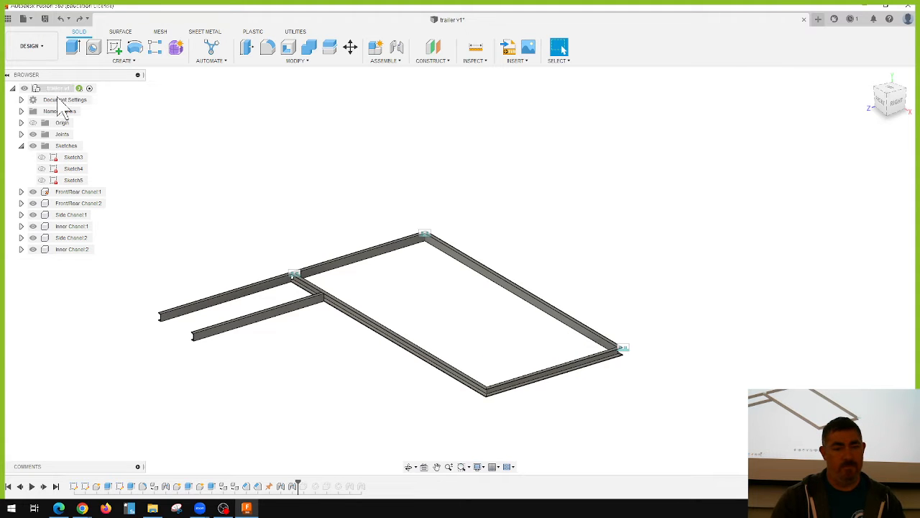
- Show Sketch3 and examine its crossmember layout lines within the frame from several angles
left_click(42, 157)
scroll(341, 181, "up", 3)
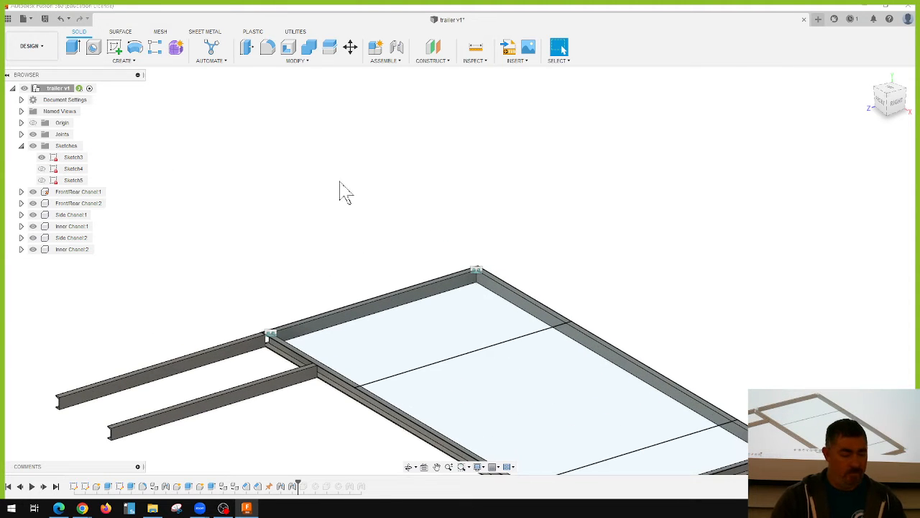
scroll(273, 210, "down", 3)
scroll(288, 206, "up", 2)
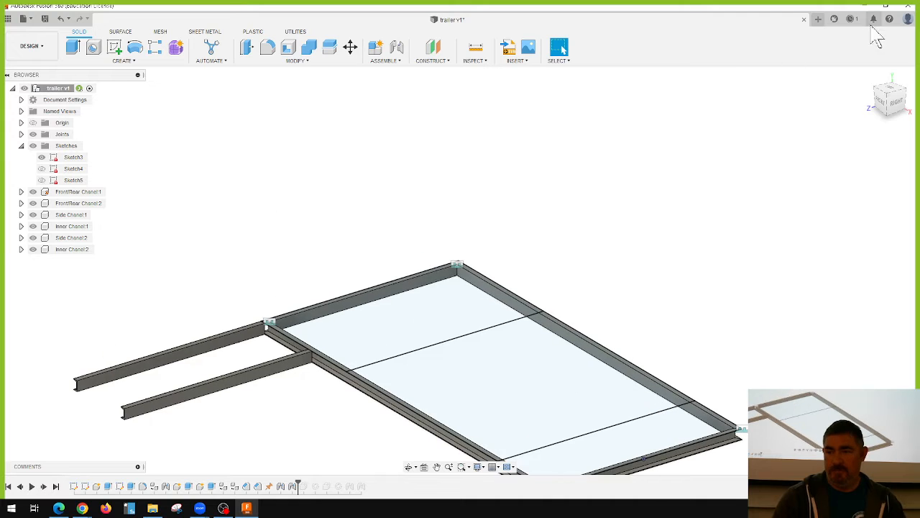
left_click_drag(893, 104, 867, 107)
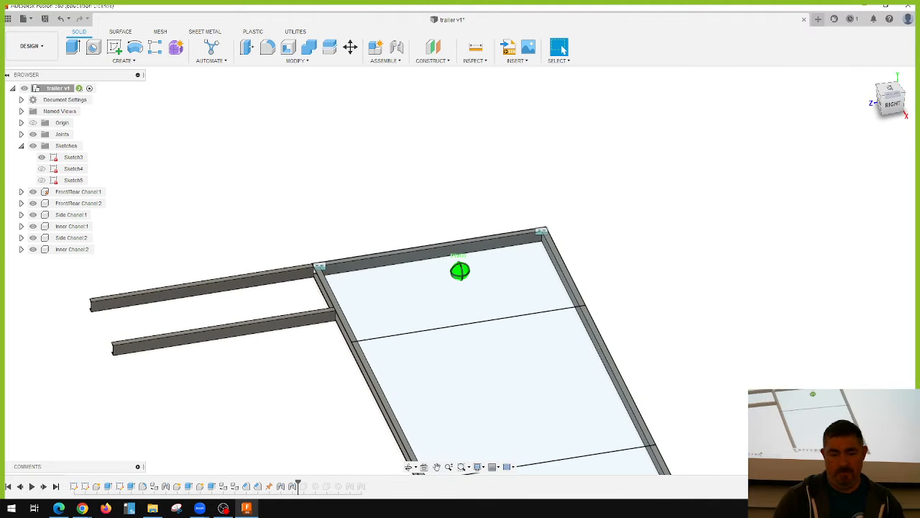
scroll(319, 349, "up", 2)
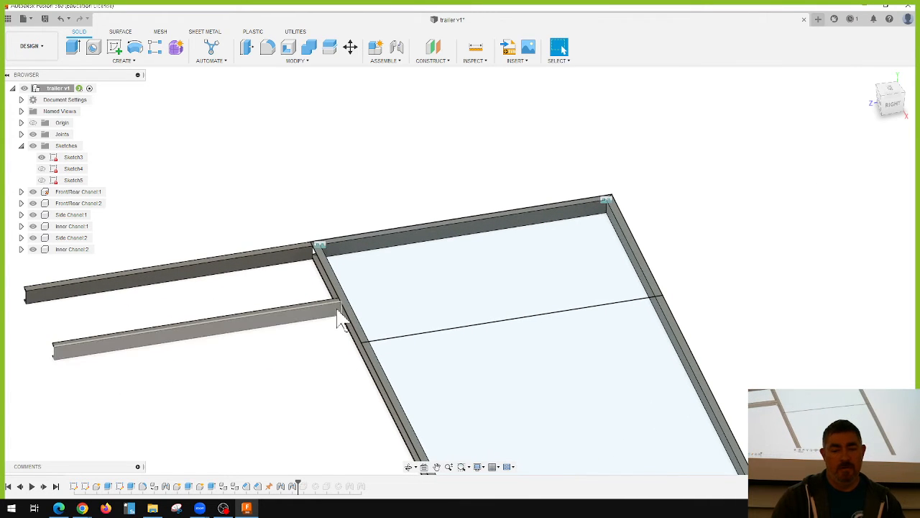
scroll(479, 278, "down", 3)
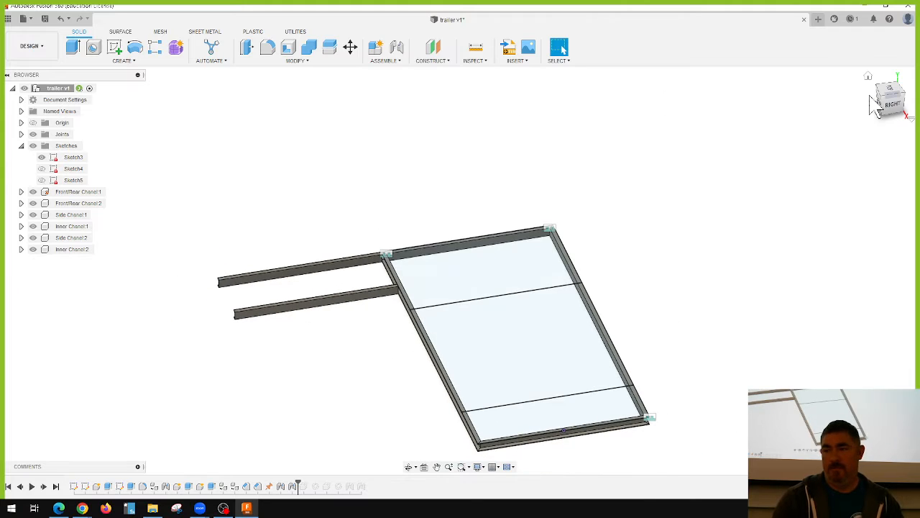
left_click_drag(890, 103, 864, 99)
middle_click_drag(460, 271, 514, 298, "shift")
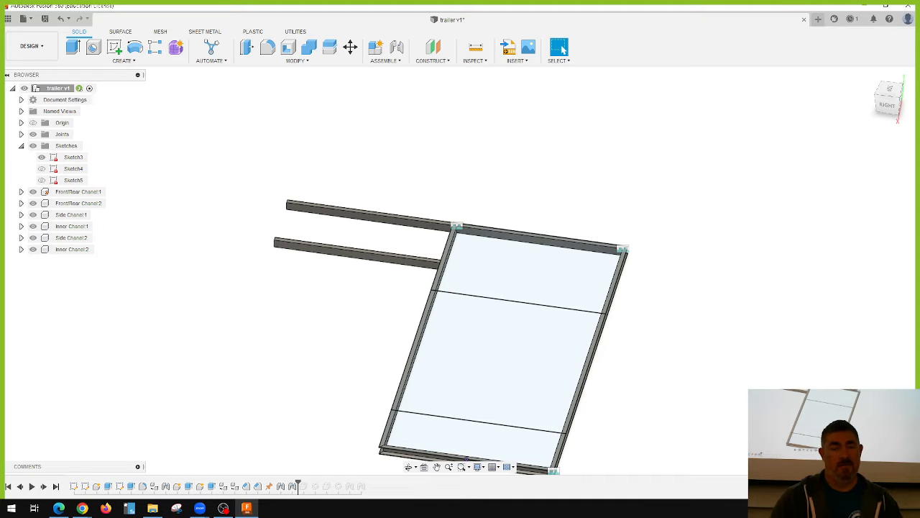
- Hide Sketch3 and Side Chanel:2
left_click(42, 159)
left_click(41, 157)
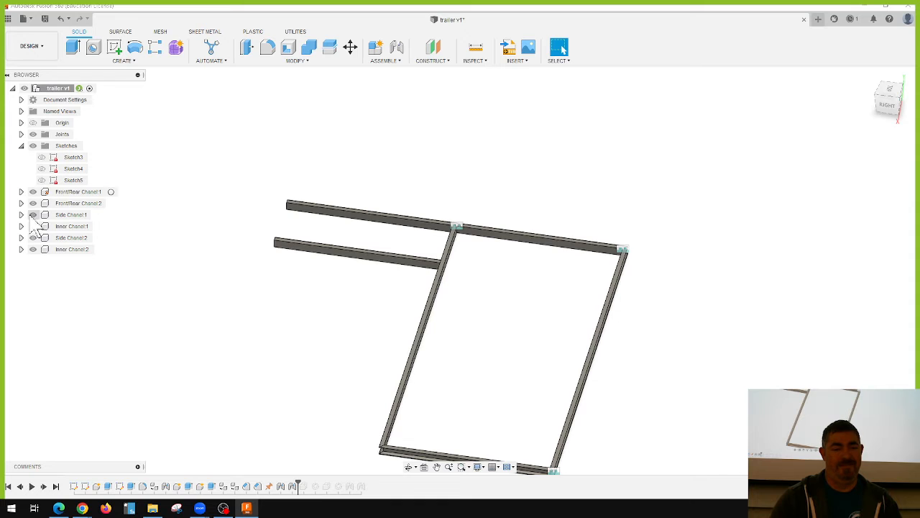
left_click(32, 249)
- Start a joint and place its first origin near the top of the end face of Inner Chanel:2 nearest the frame
left_click(398, 48)
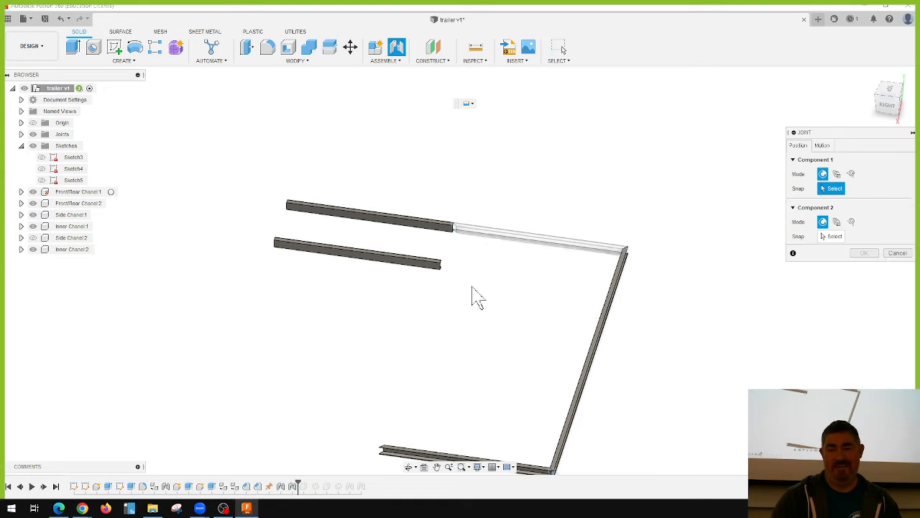
scroll(627, 233, "up", 5)
left_click_drag(892, 112, 847, 125)
scroll(512, 244, "up", 5)
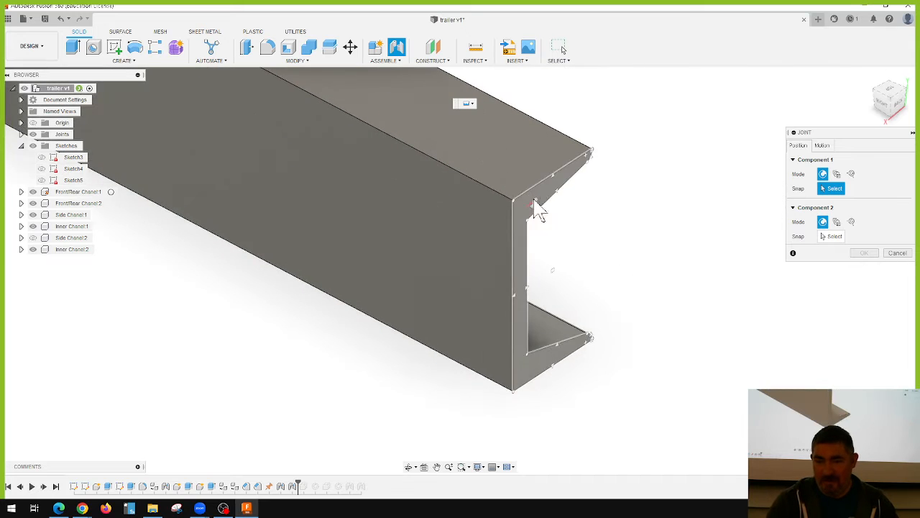
left_click(533, 225)
scroll(532, 230, "down", 8)
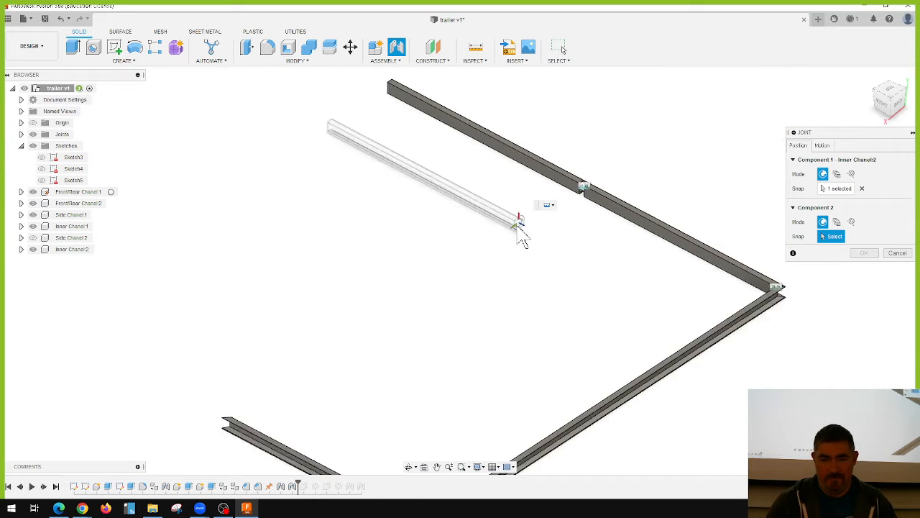
- Show Sketch3 and Side Chanel:2, and place the second joint origin at the Side Chanel:1 end of the sketch line nearest Front/Rear Chanel:2
left_click(41, 168)
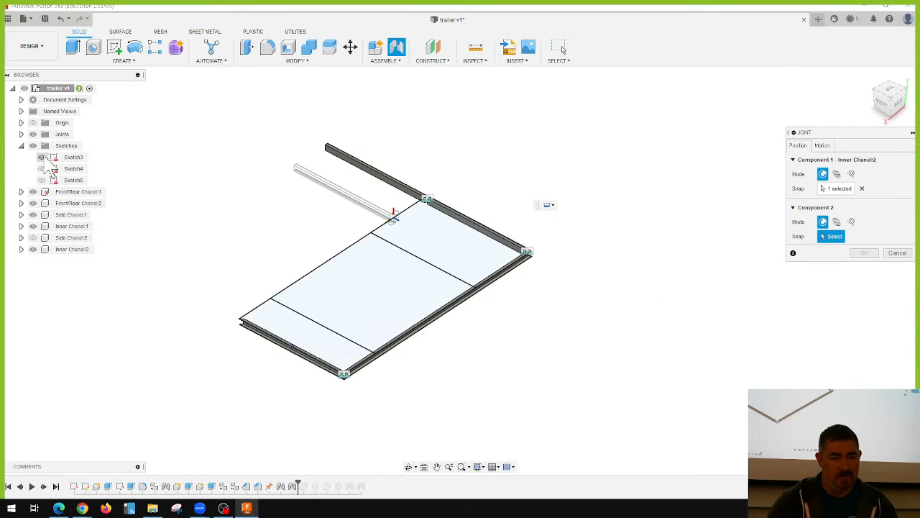
left_click(33, 237)
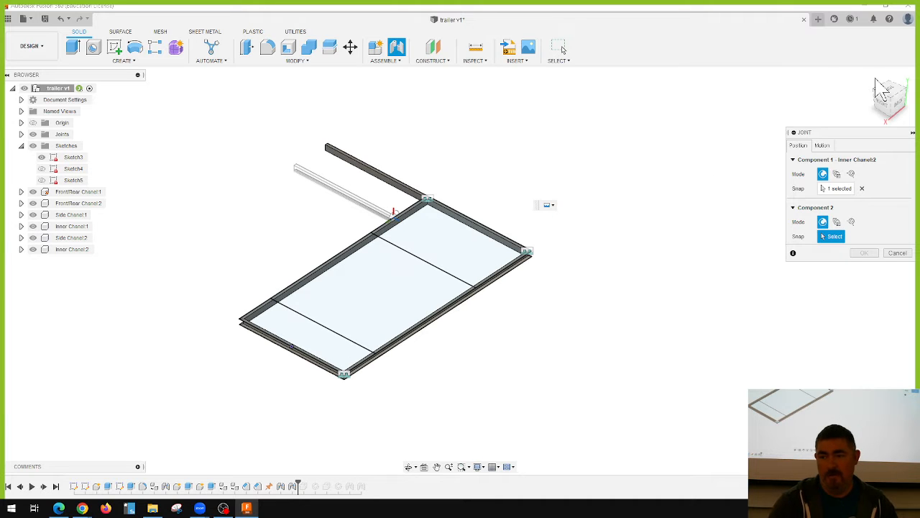
left_click(882, 103)
scroll(554, 288, "up", 10)
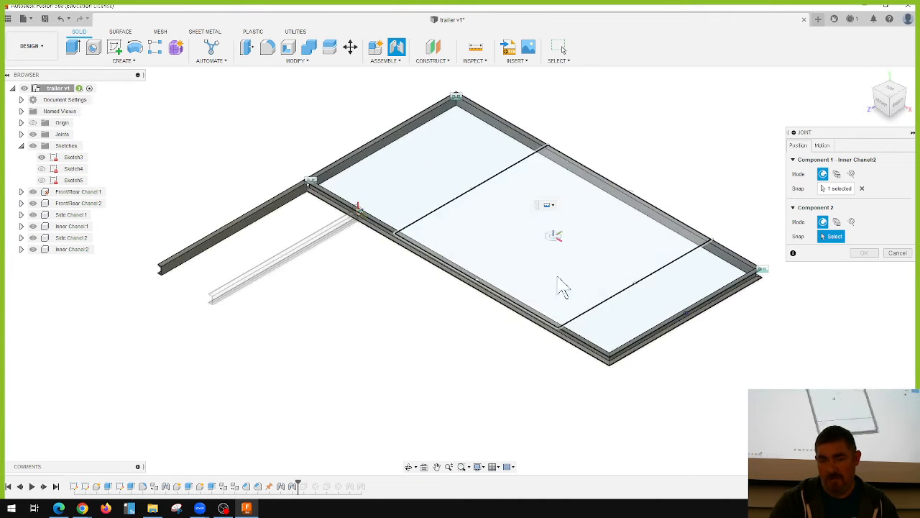
scroll(718, 249, "up", 1)
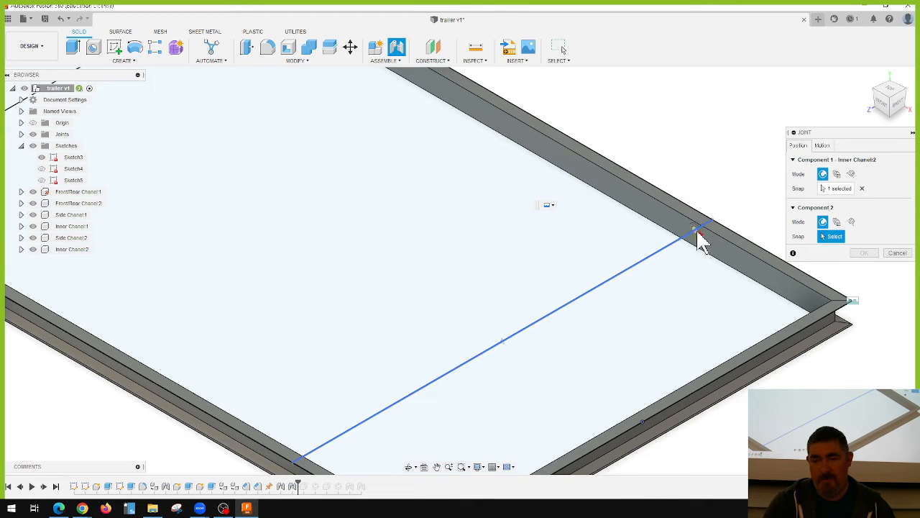
left_click(701, 236)
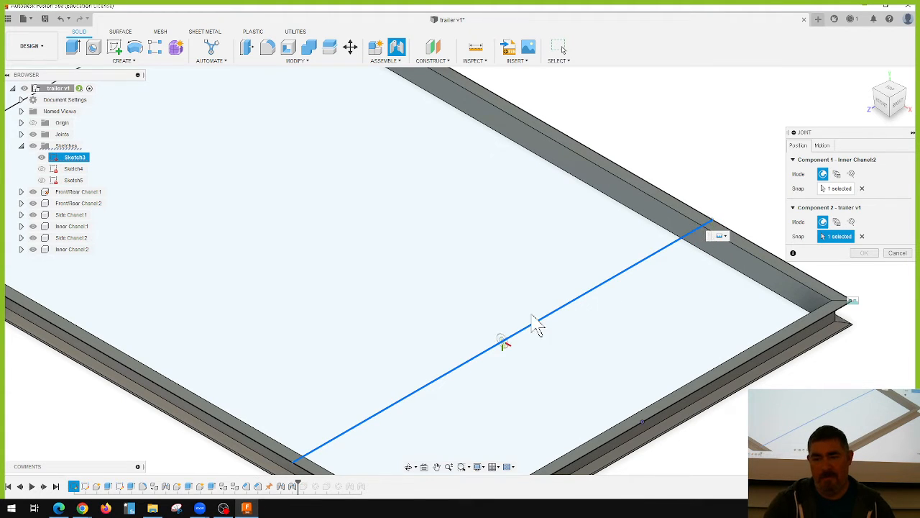
left_click(693, 237)
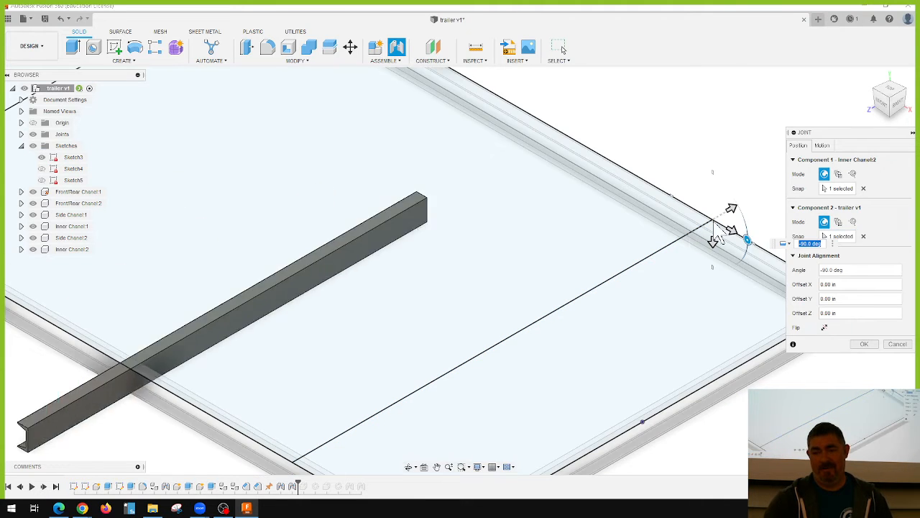
- Try a Z offset of -2 in on the joint, and clear both of its origin selections
scroll(629, 229, "down", 1)
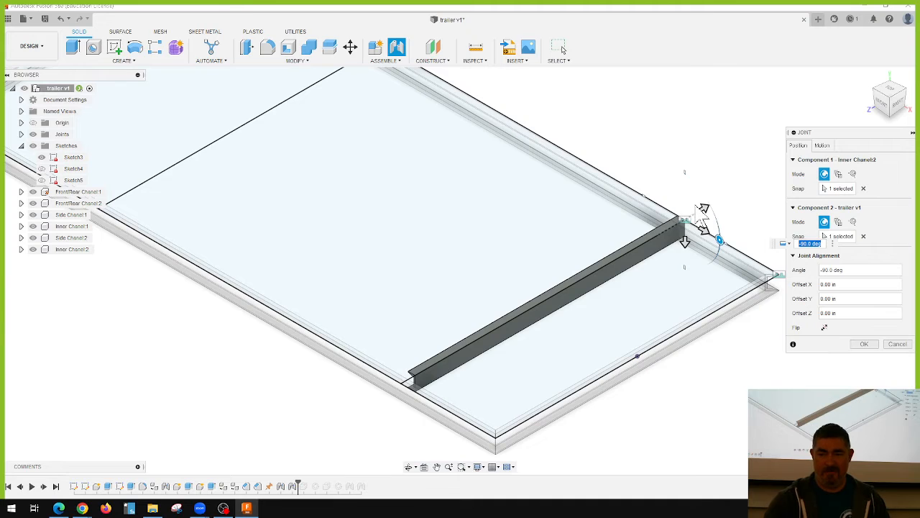
mouse_move(702, 210)
left_mouse_down()
mouse_move(701, 202)
mouse_move(689, 211)
left_mouse_up()
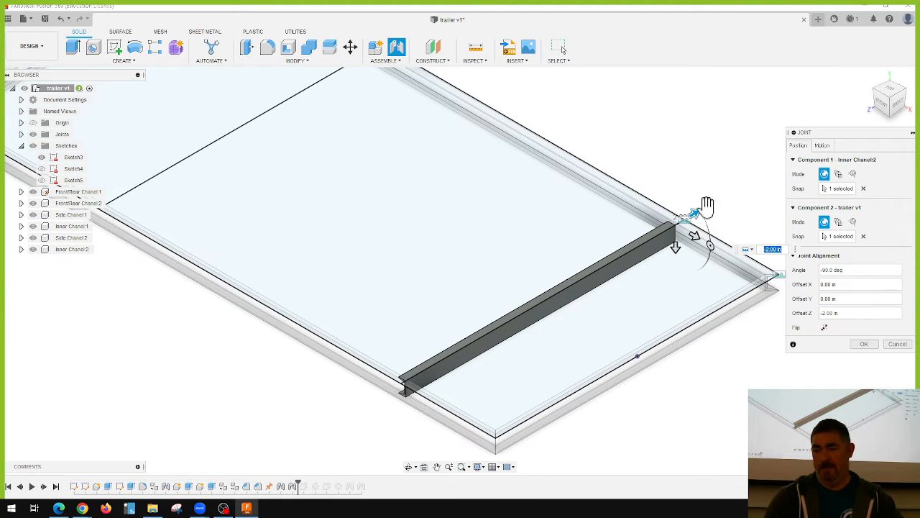
left_click(863, 236)
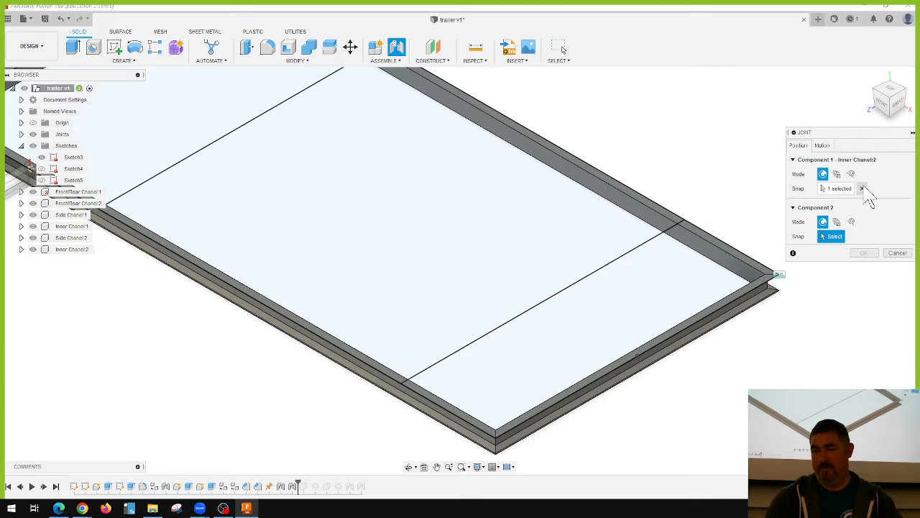
left_click(862, 188)
- Try to join the lengthwise middle of Inner Chanel:2 to the midpoint of the Sketch3 line nearest Front/Rear Chanel:2
scroll(679, 359, "down", 3)
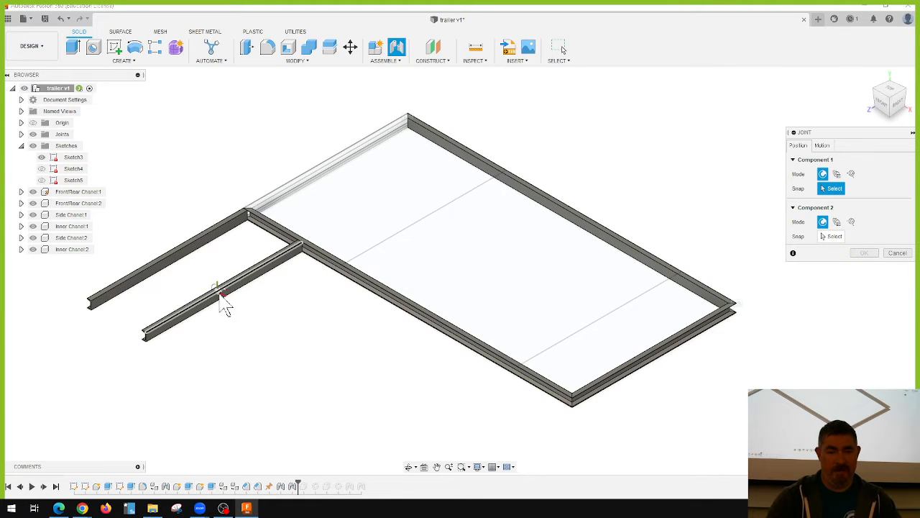
left_click(222, 295)
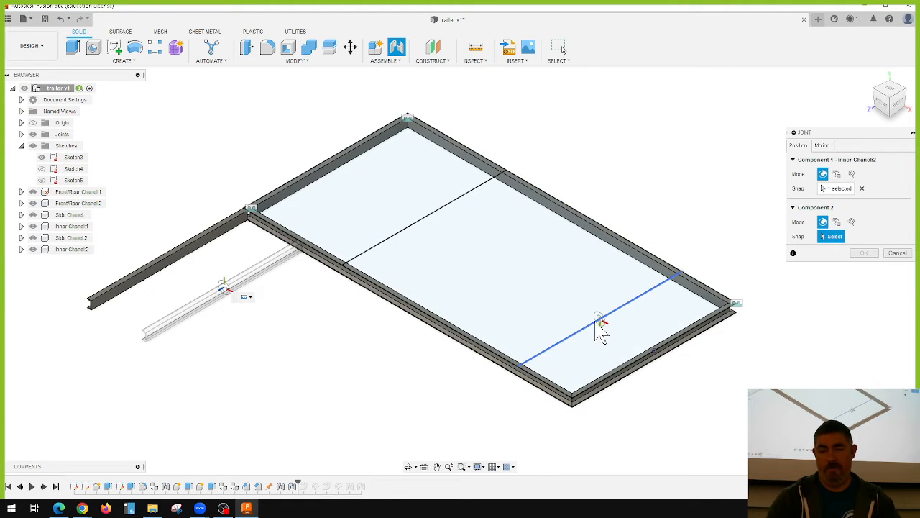
left_click(597, 329)
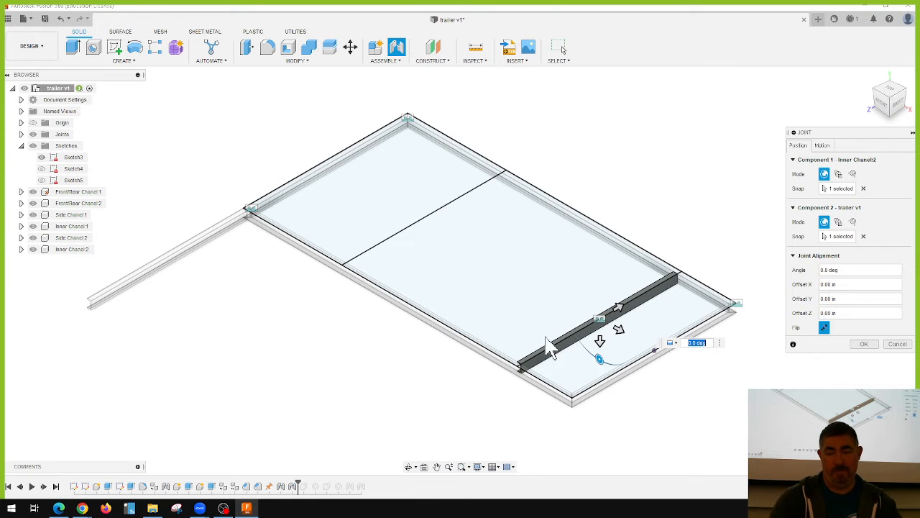
key("Return")
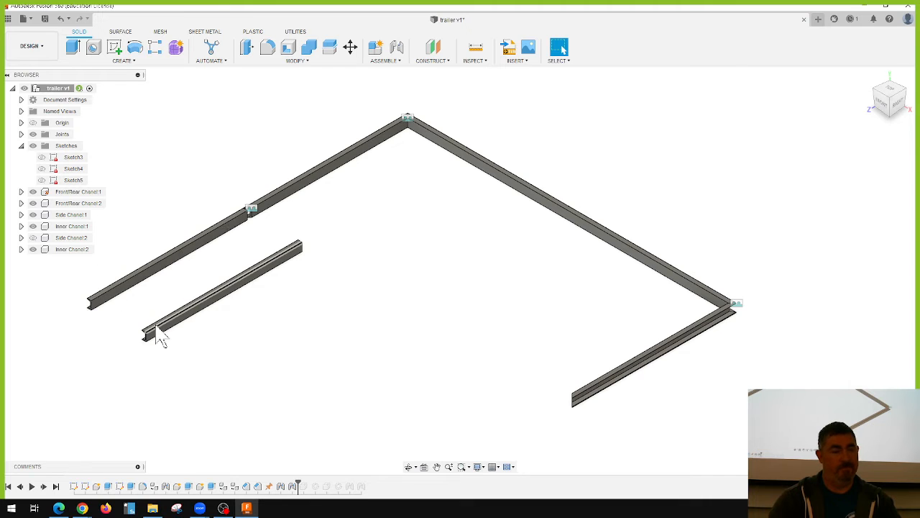
- Show Side Chanel:2 and select Inner Chanel:2
left_click(68, 250)
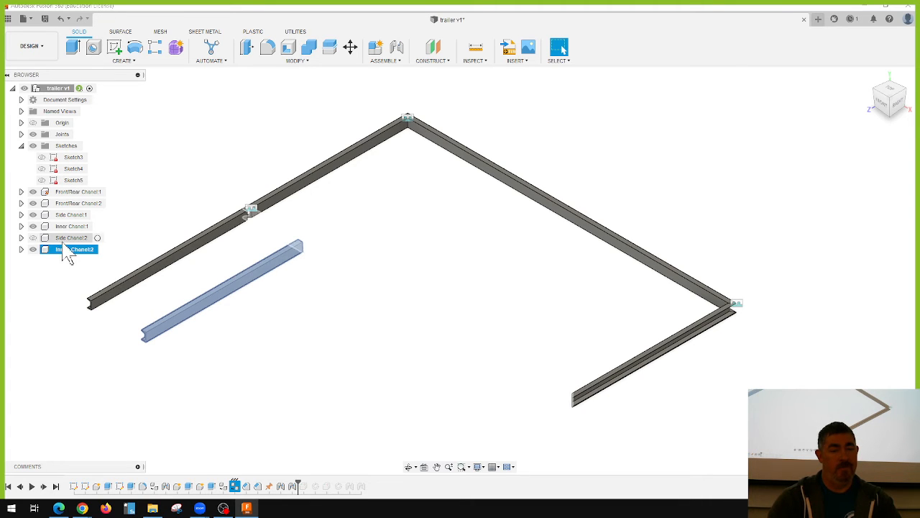
left_click(32, 238)
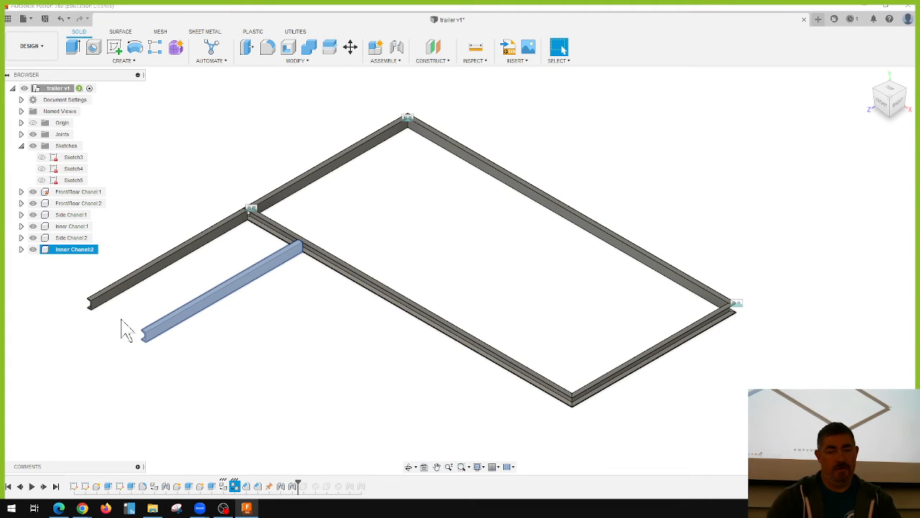
left_click(98, 371)
left_click(72, 249)
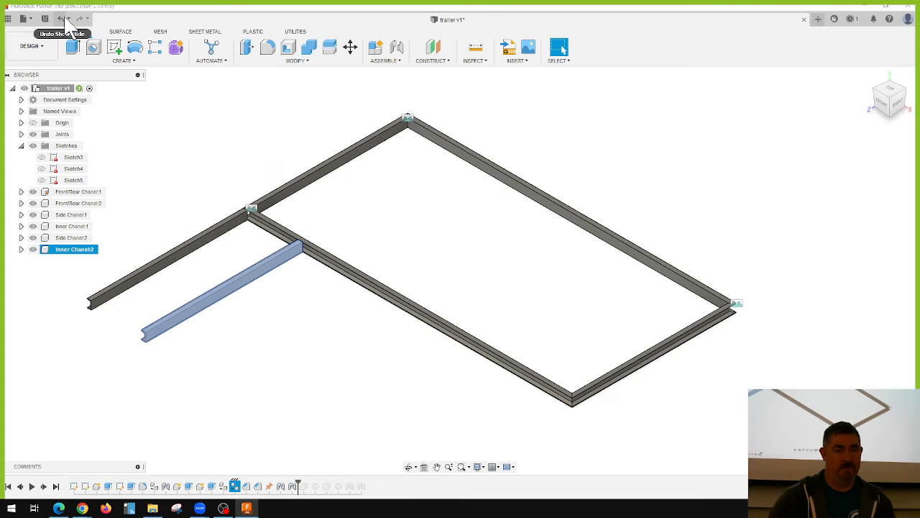
- Join the lengthwise middle of Inner Chanel:2 to the midpoint of the Sketch3 line nearest the end channel at the model origin, and hide Sketch3
left_click(283, 382)
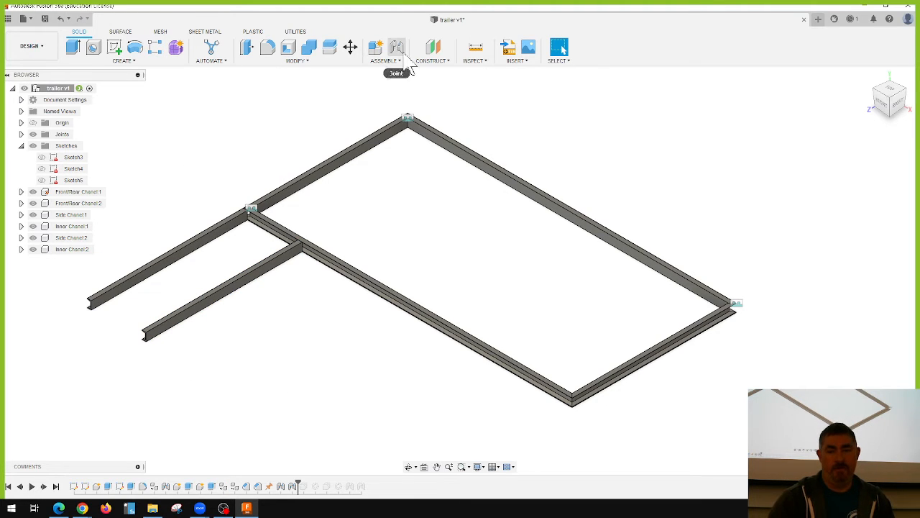
left_click(397, 47)
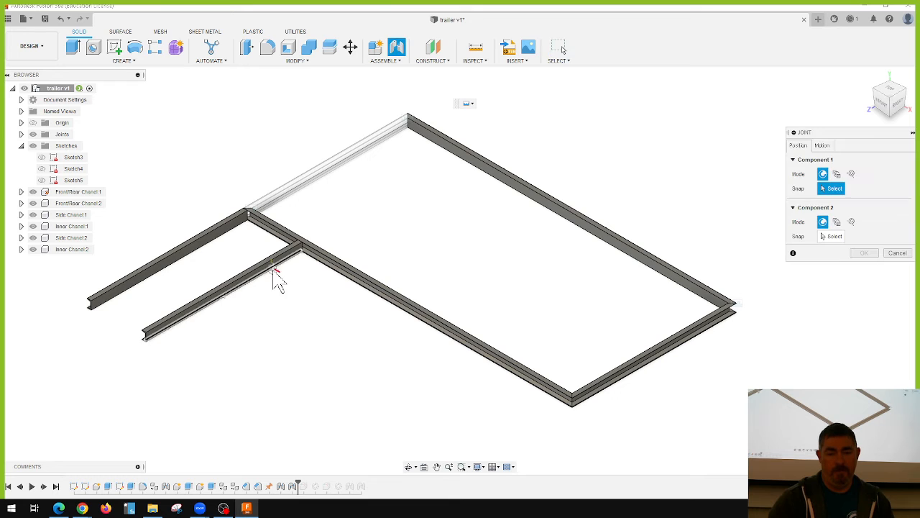
left_click(225, 288)
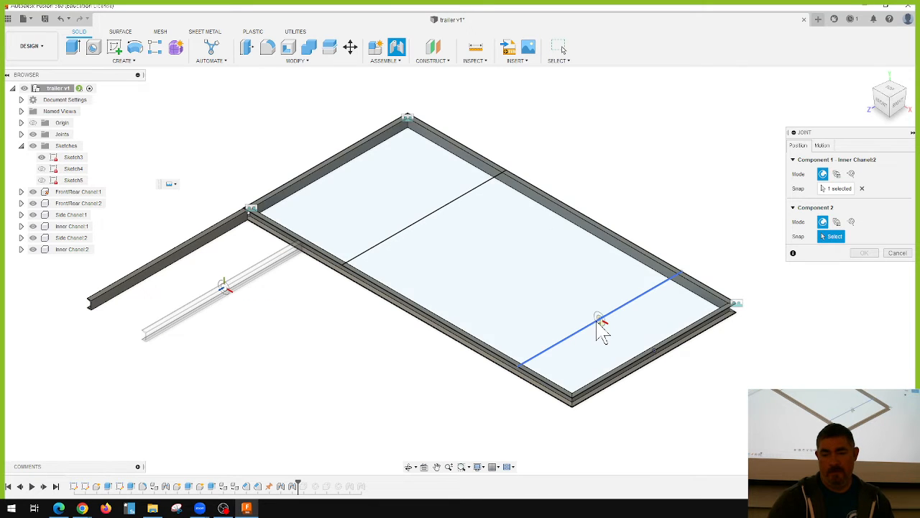
left_click(598, 321)
left_click(865, 347)
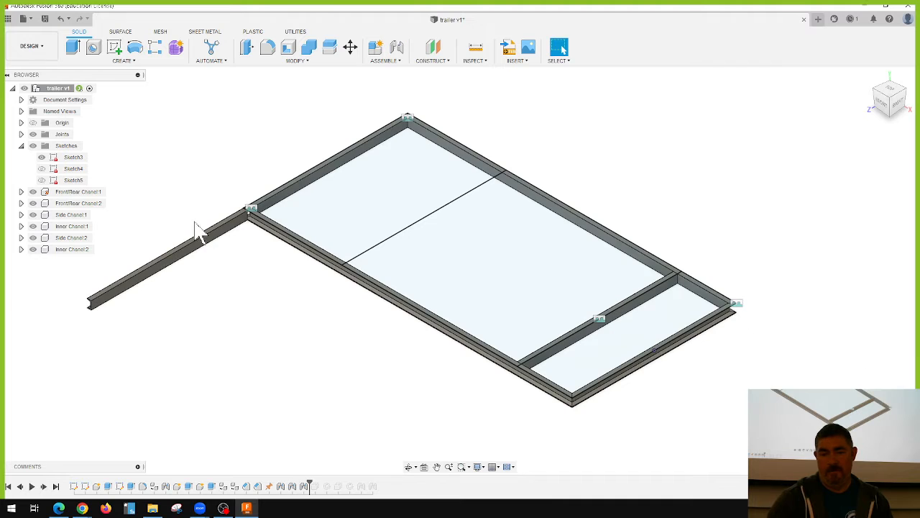
left_click(42, 157)
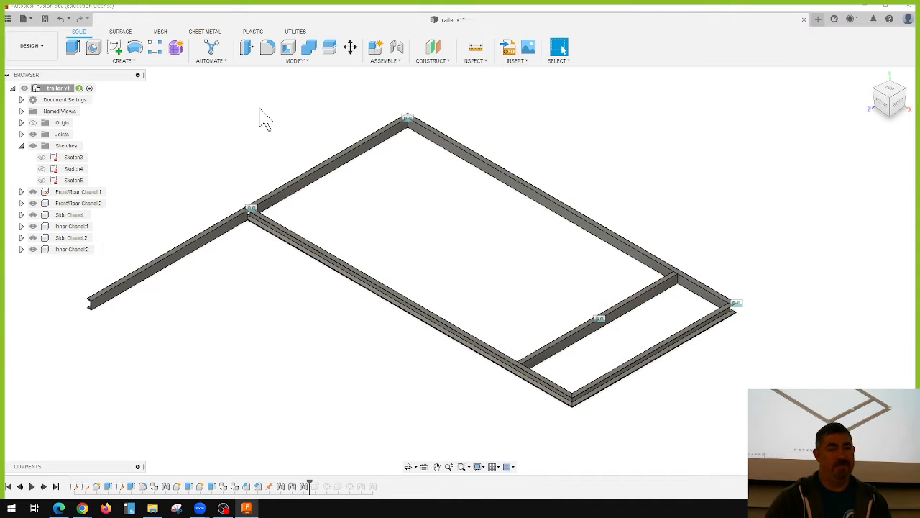
- Start a rectangular component pattern of Inner Chanel:2 along the Side Chanel:1 edge with 3 instances over an extent of -69 in
left_click(155, 51)
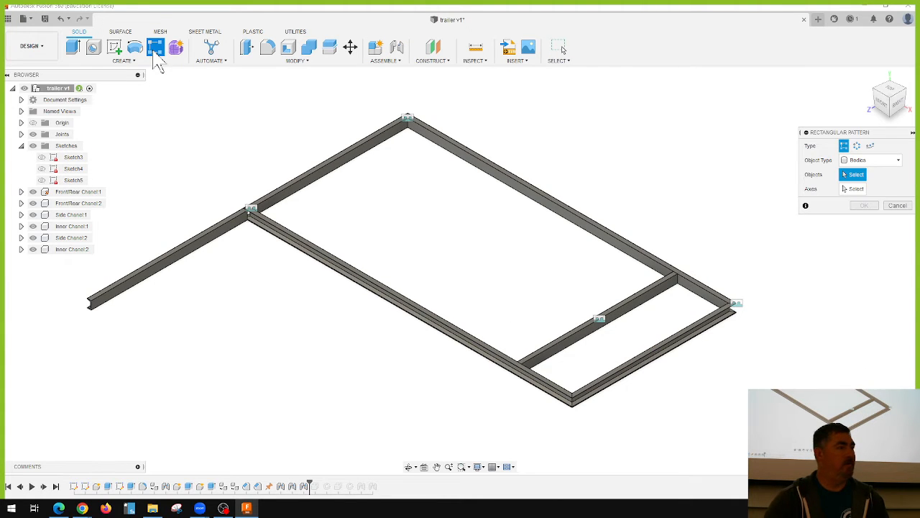
left_click(863, 159)
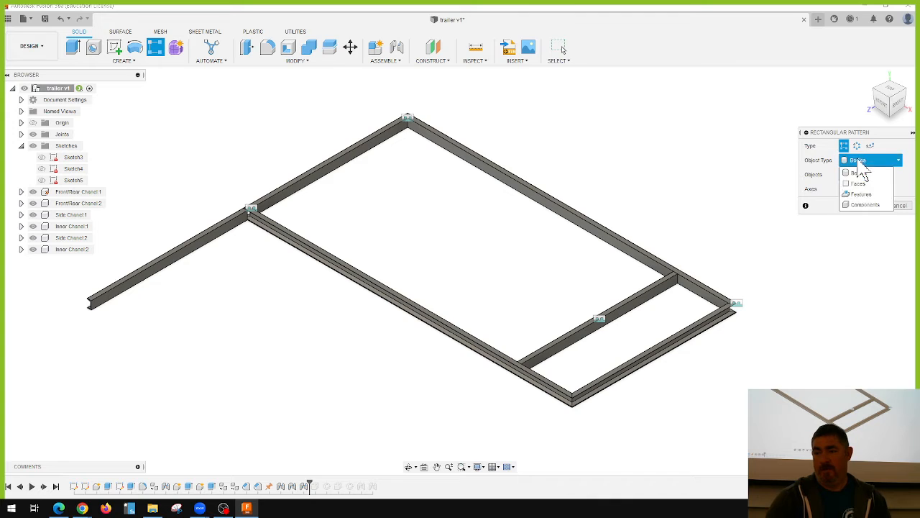
left_click(860, 206)
left_click(628, 327)
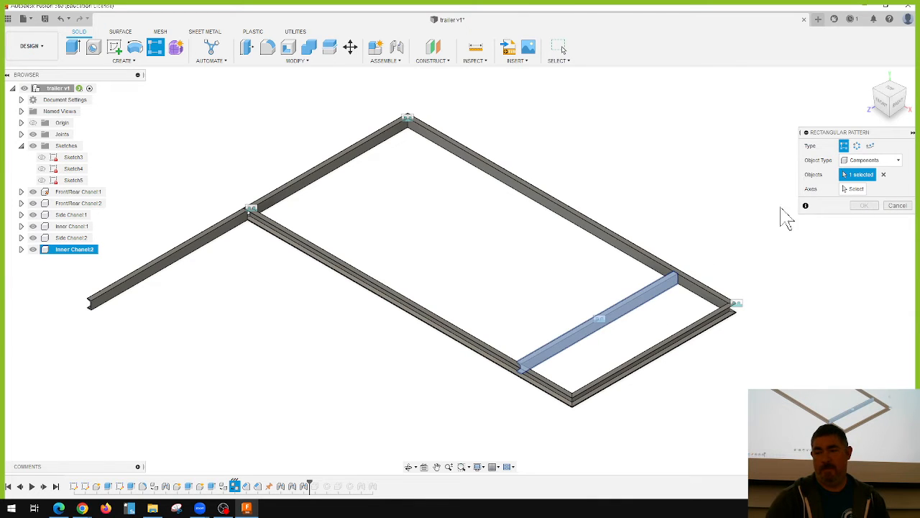
left_click(853, 188)
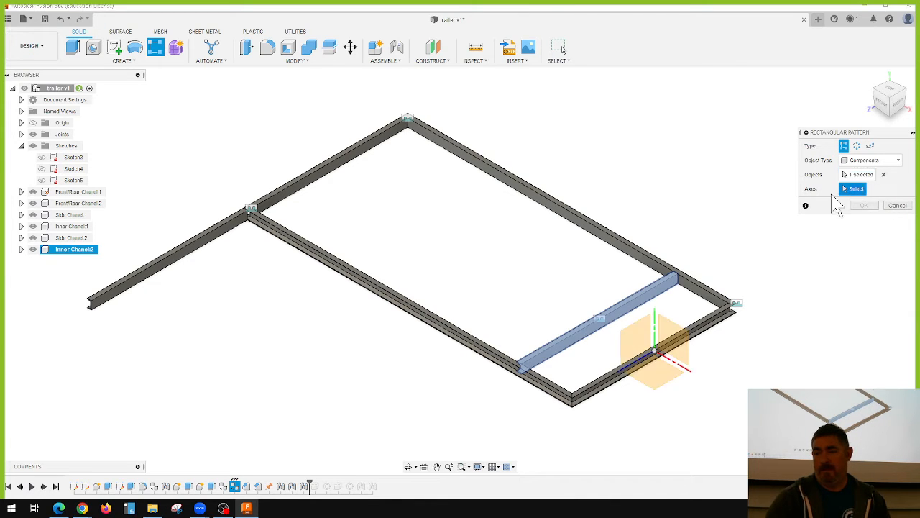
left_click(645, 264)
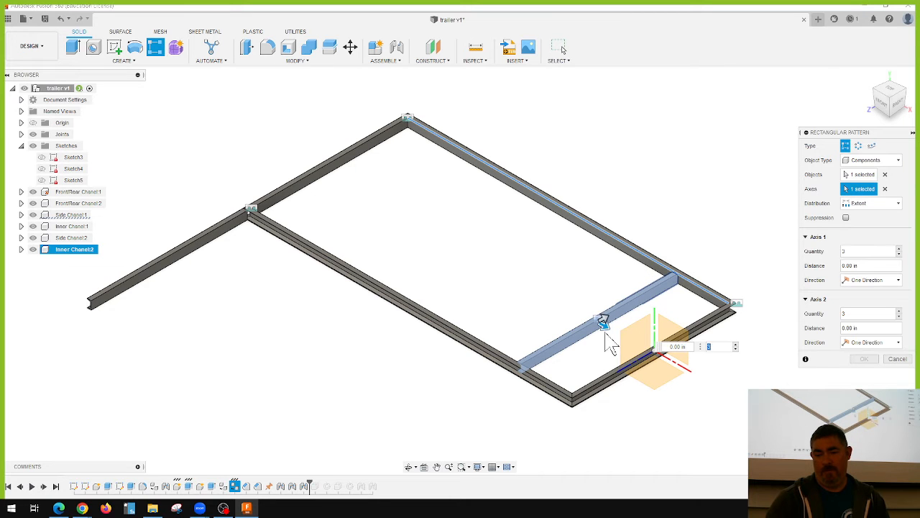
left_click_drag(609, 339, 403, 214)
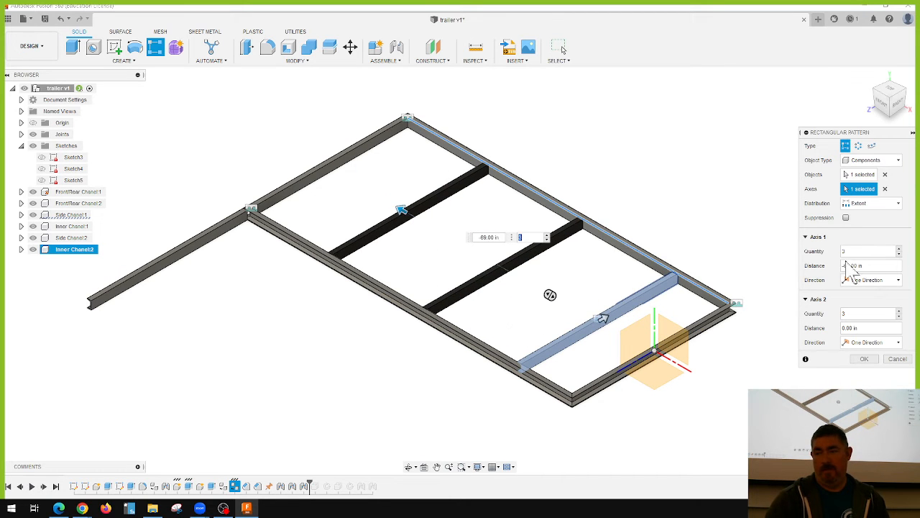
- Increase the crossmember pattern to 5 instances, extend it to -80 in, and create it
left_click(899, 249)
left_click(899, 249)
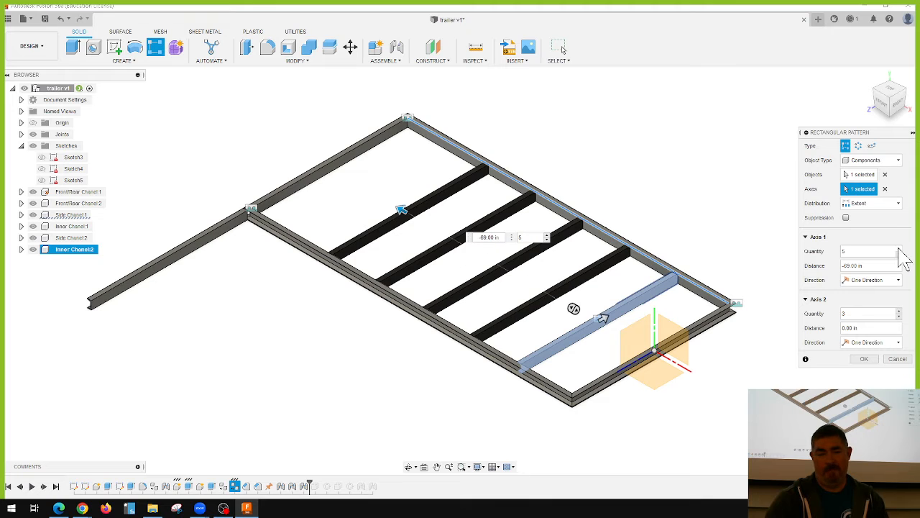
left_click_drag(404, 208, 370, 193)
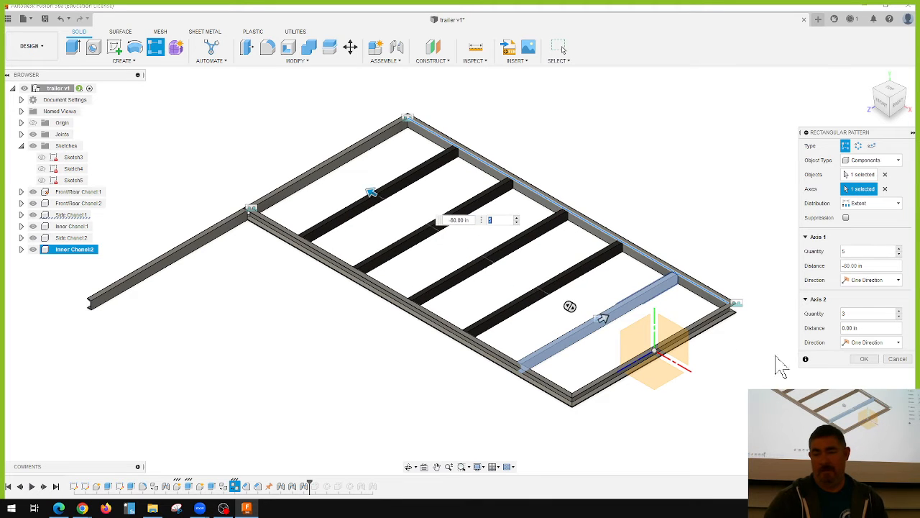
left_click(865, 359)
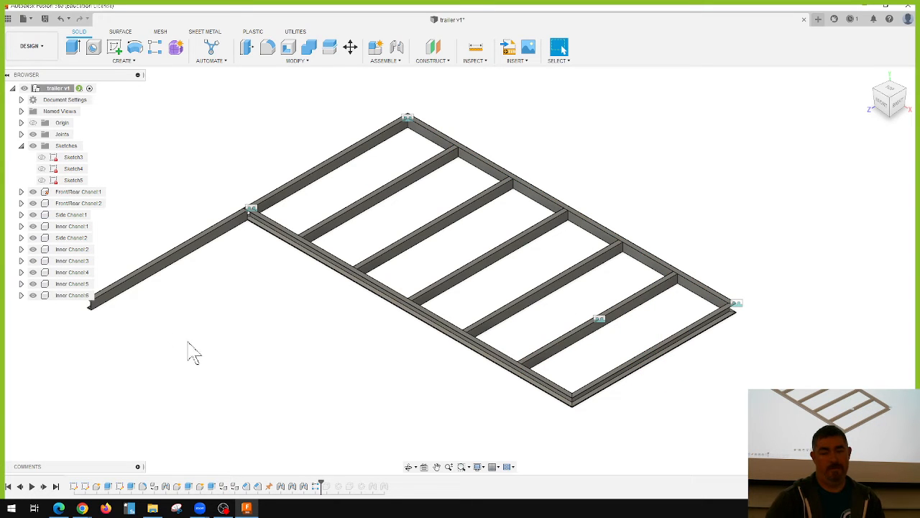
- Try suppressing the middle patterned crossmember, and undo the rectangular pattern
double_click(316, 487)
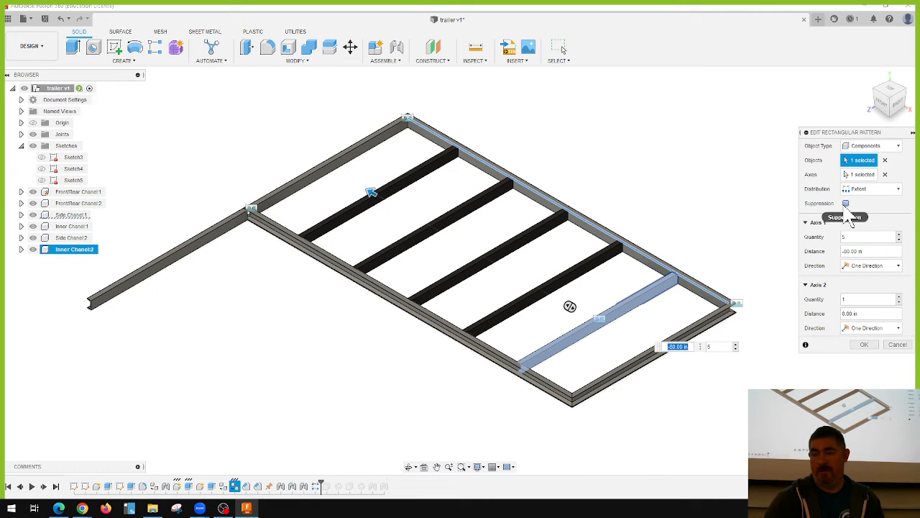
left_click(845, 203)
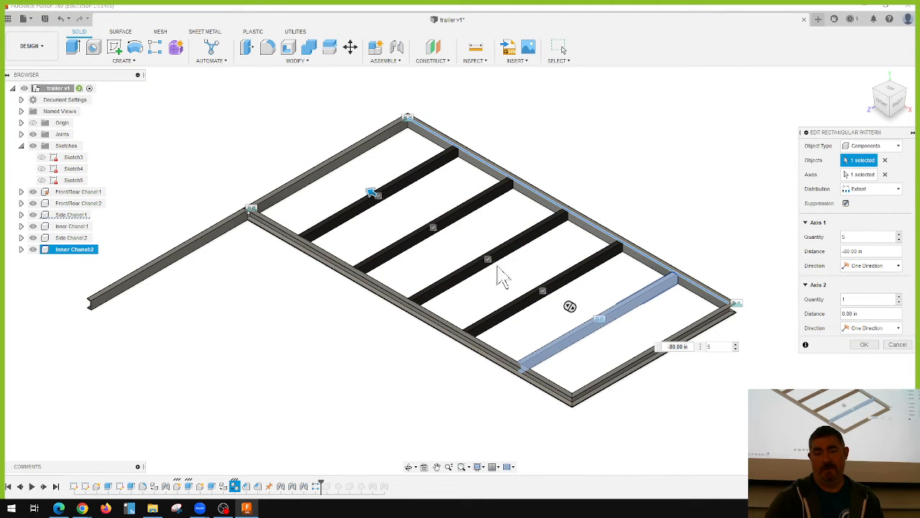
left_click(487, 259)
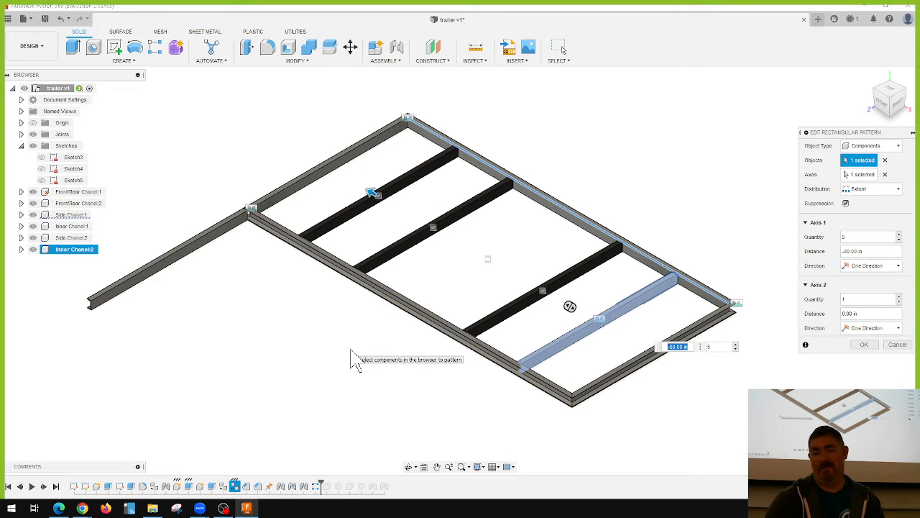
key("Return")
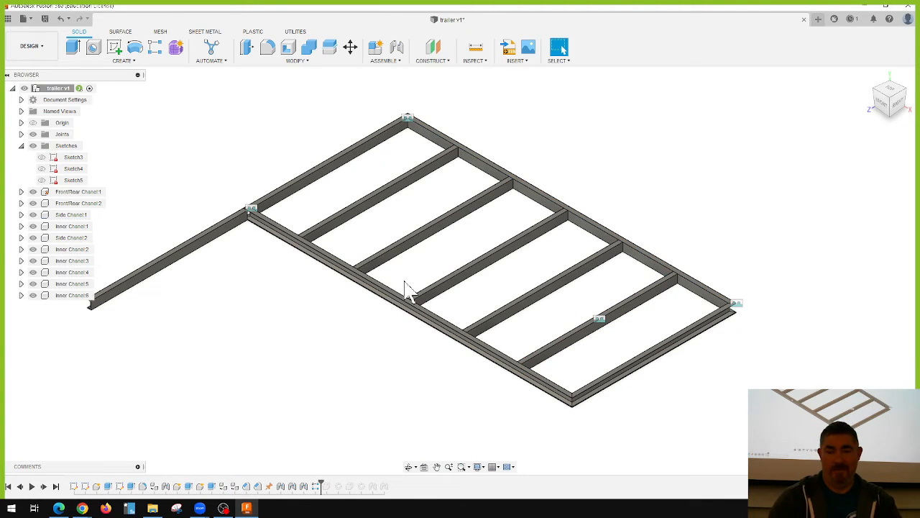
key("ctrl+z")
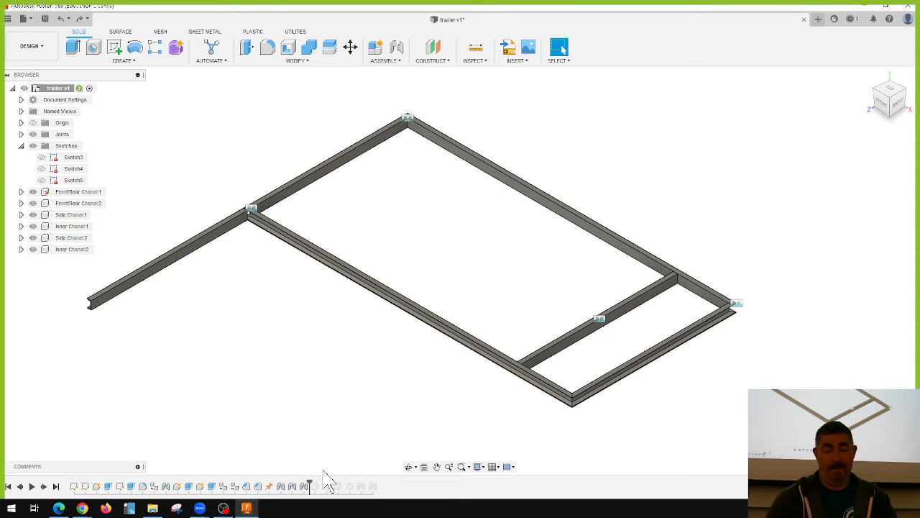
- Show Sketch3 with its unoccupied crossmember line where it meets Side Chanel:1
left_click(41, 157)
scroll(515, 194, "up", 3)
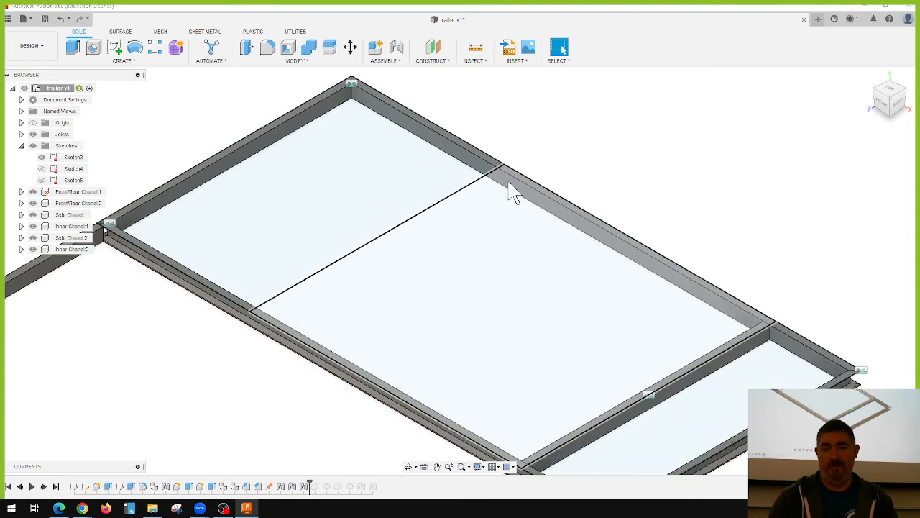
scroll(512, 193, "up", 3)
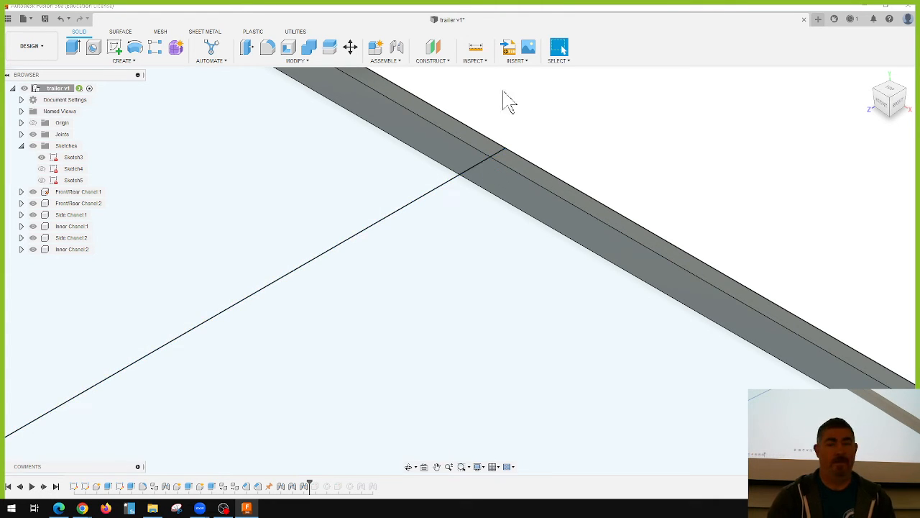
- Try to place a joint origin at the Side Chanel:1 end of the unoccupied Sketch3 line
left_click(388, 61)
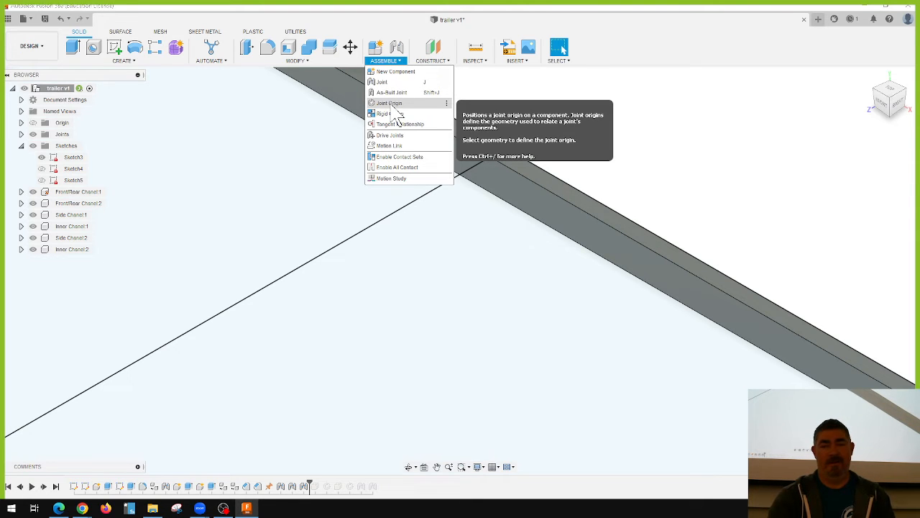
left_click(393, 104)
left_click(500, 156)
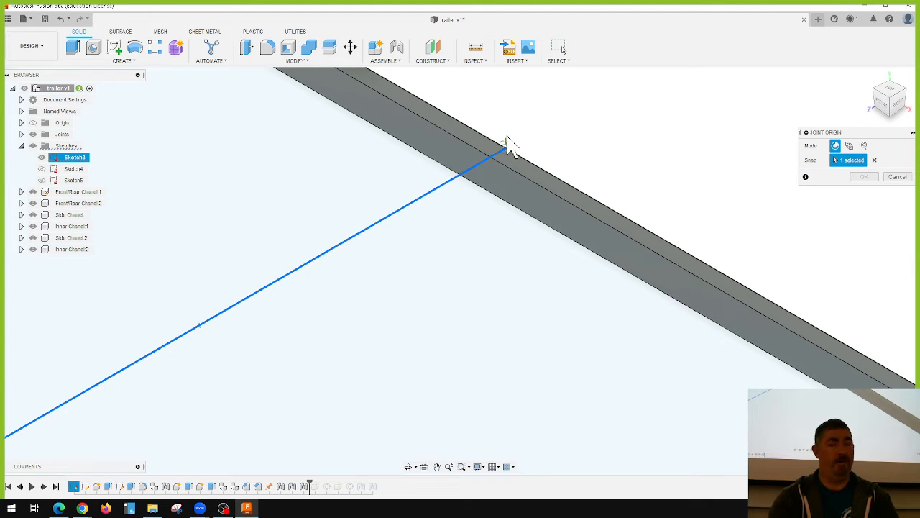
key("Escape")
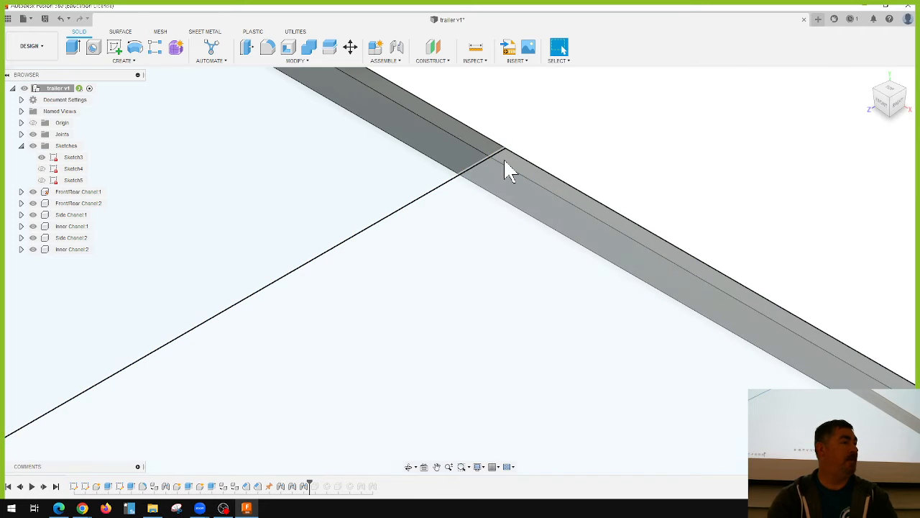
- Construct a point through two edges where the unoccupied Sketch3 line crosses the inner top edge of Side Chanel:1
left_click(393, 62)
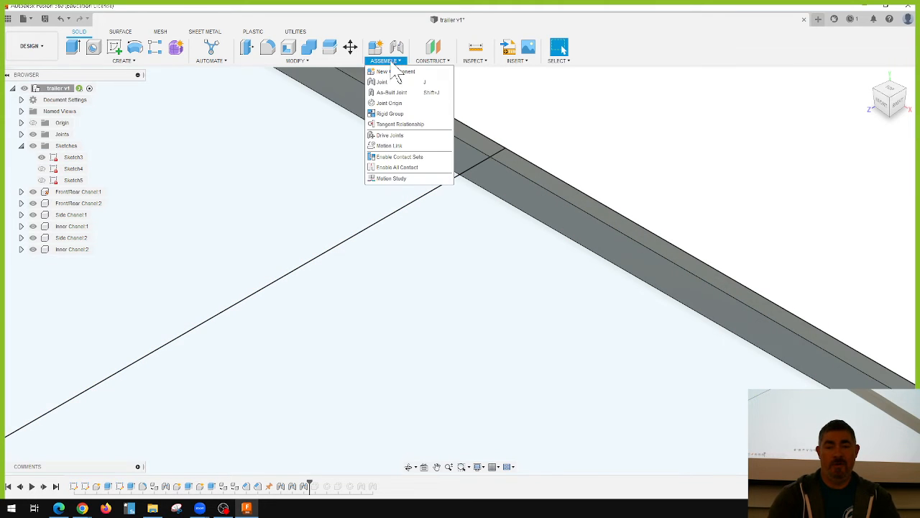
left_click(440, 61)
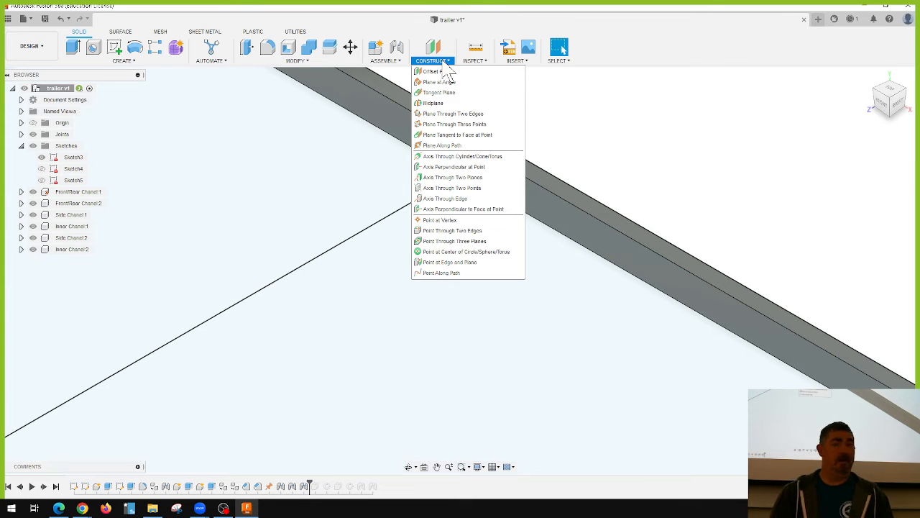
left_click(458, 232)
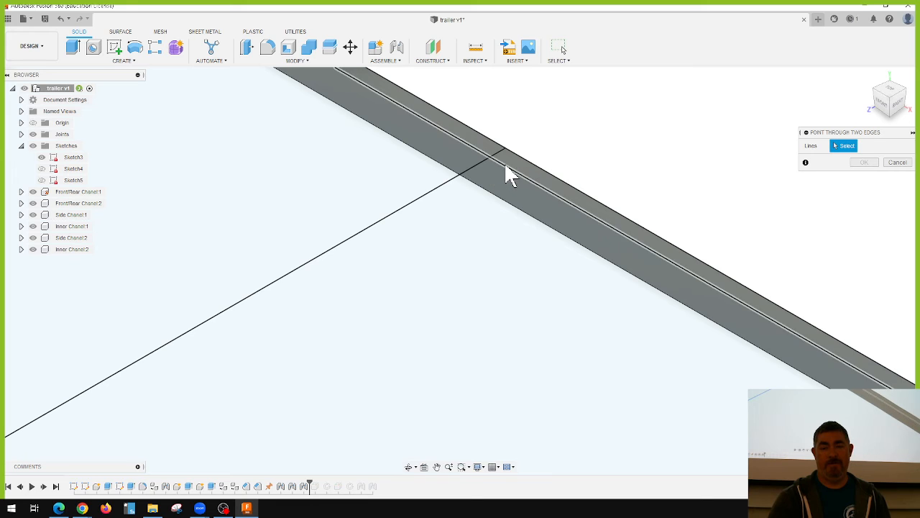
left_click(476, 167)
left_click(493, 164)
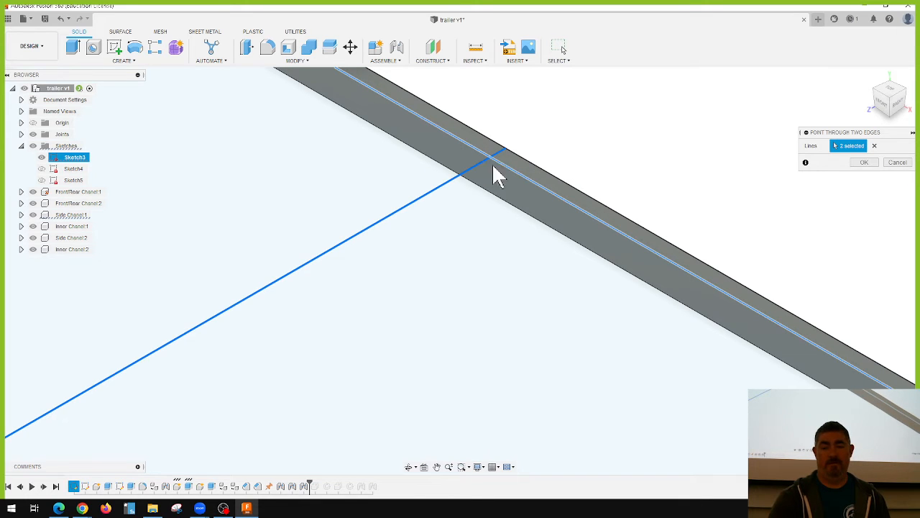
left_click(866, 162)
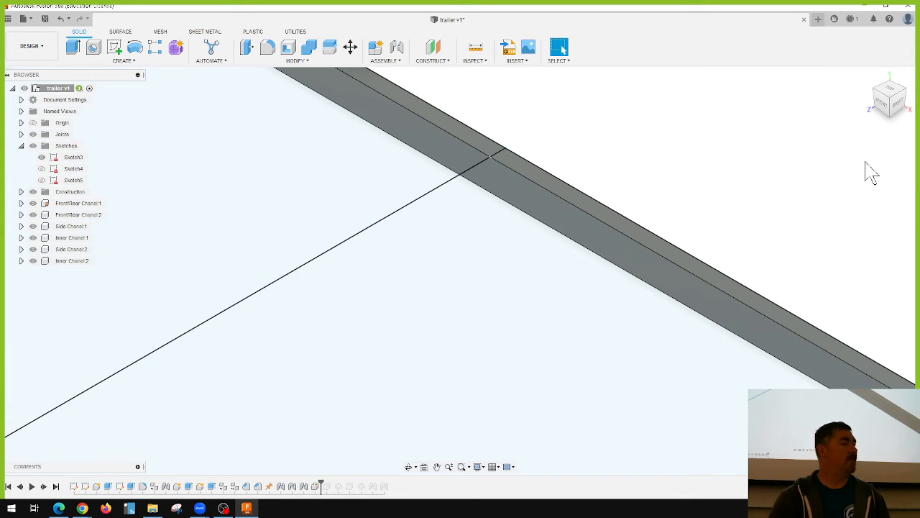
- Hide Sketch3 and place a joint origin with zero angle and offsets on the construction point at Side Chanel:1
left_click(385, 61)
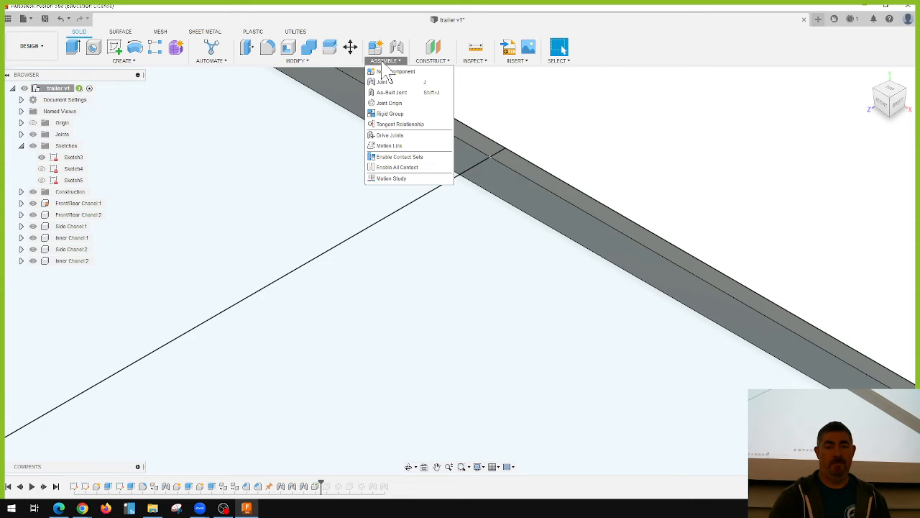
left_click(392, 103)
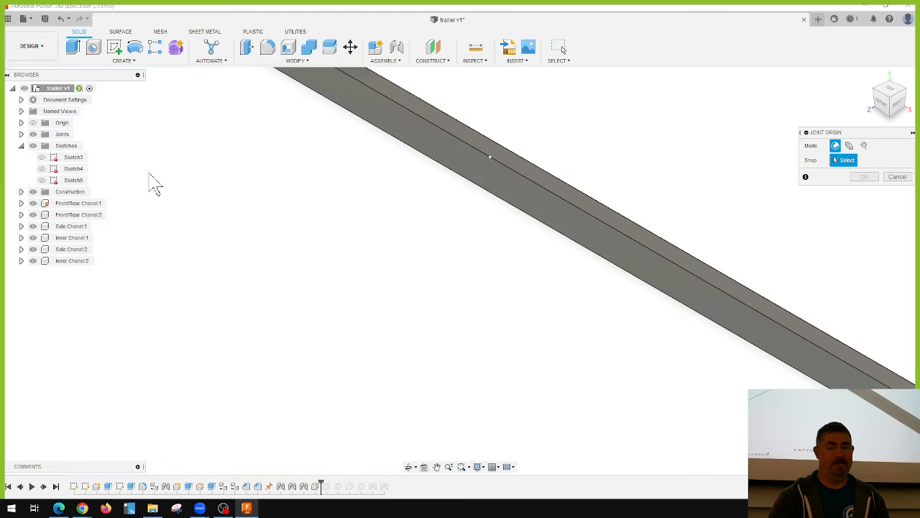
left_click(489, 162)
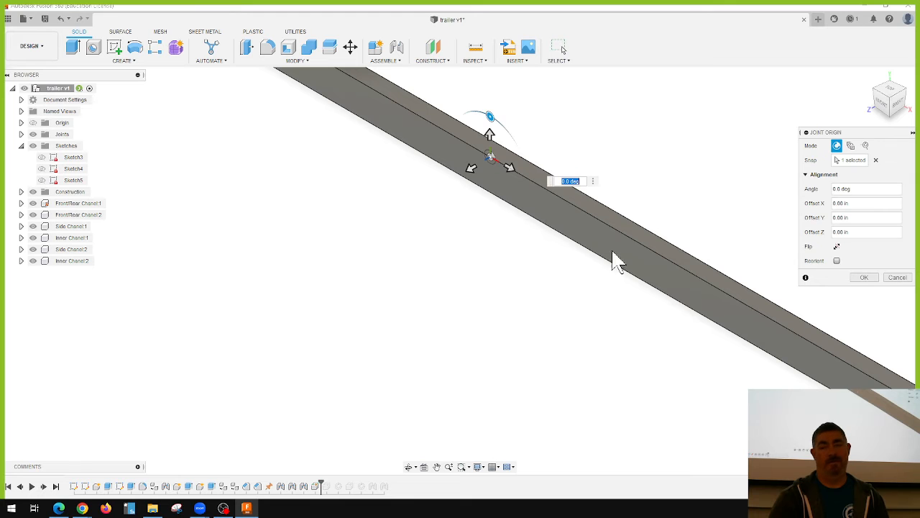
left_click(865, 277)
- Hide Side Chanel:2 to expose the overlapping end of the unplaced Inner Chanel:1
scroll(558, 175, "down", 5)
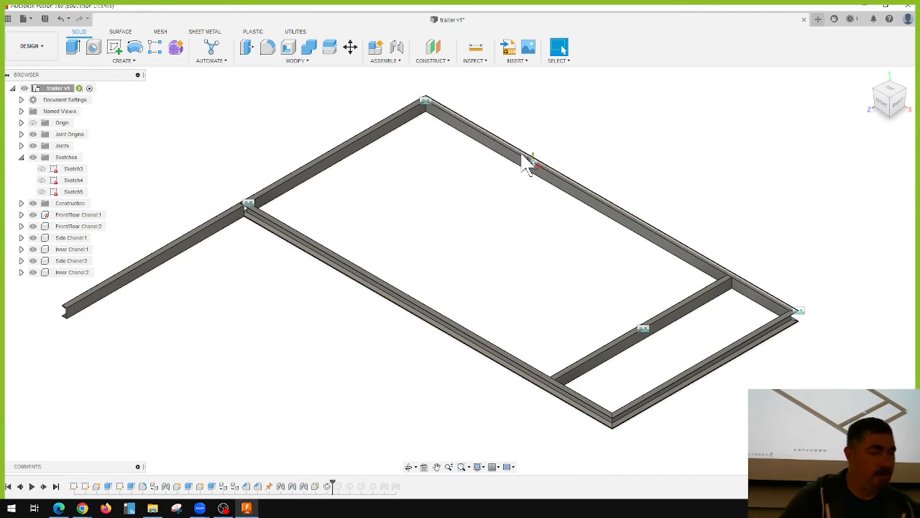
middle_click_drag(525, 160, 685, 275, "shift")
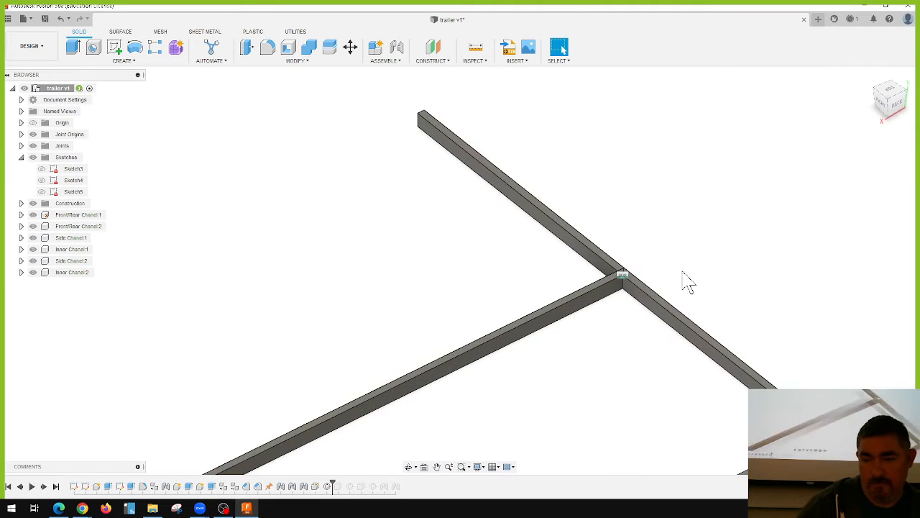
scroll(640, 281, "up", 5)
scroll(496, 294, "up", 3)
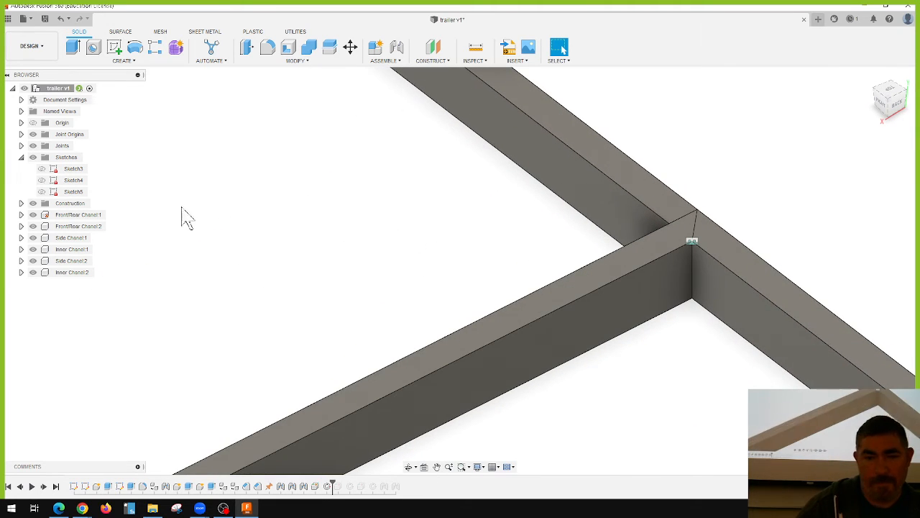
left_click(32, 262)
- Join the top web corner at the exposed end of Inner Chanel:1 to the joint origin on Side Chanel:1, flipping the alignment
left_click(396, 48)
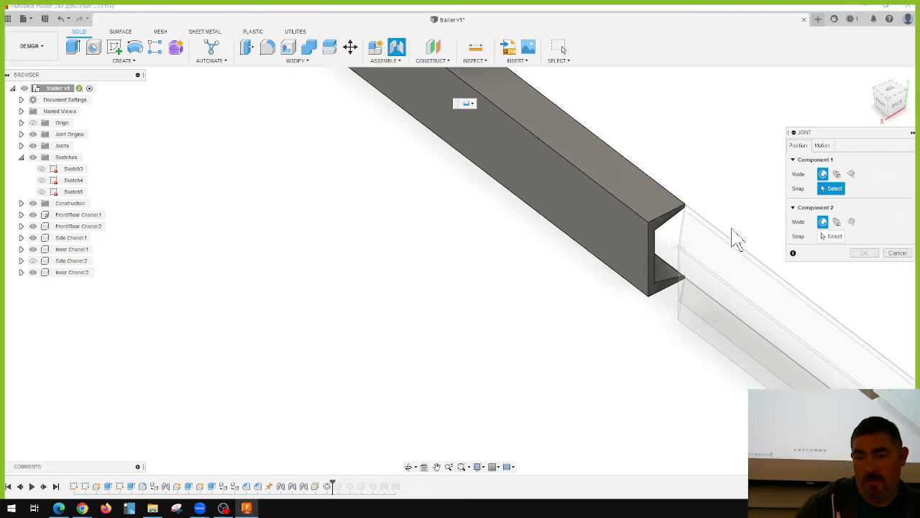
scroll(733, 237, "up", 3)
left_click(609, 199)
scroll(599, 244, "down", 6)
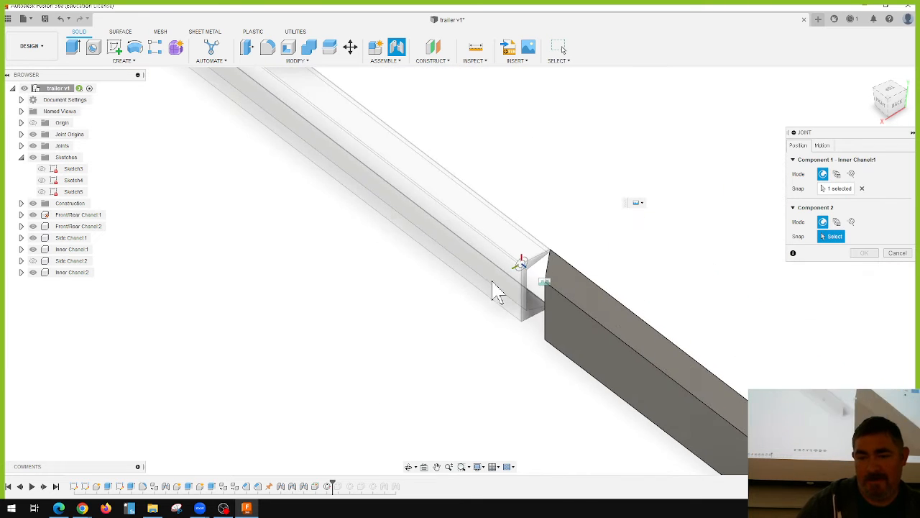
scroll(491, 287, "down", 3)
scroll(545, 376, "up", 8)
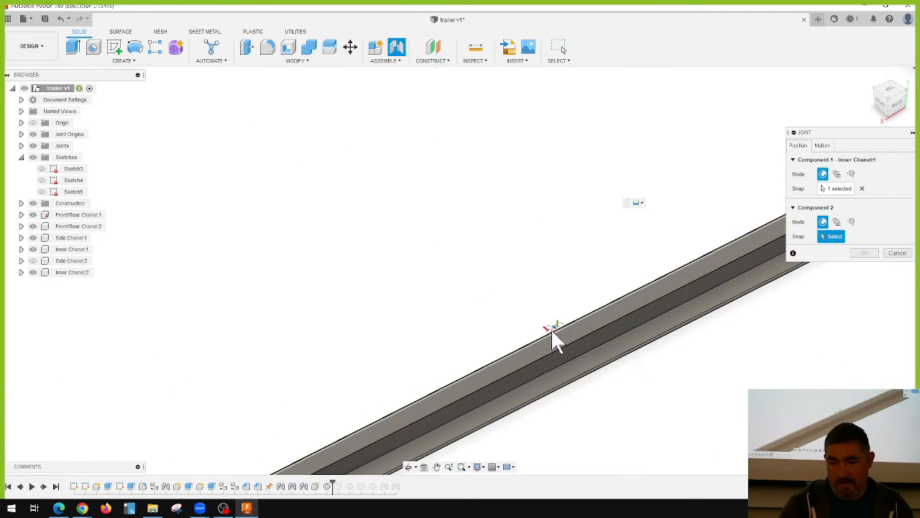
left_click(556, 329)
left_click(824, 327)
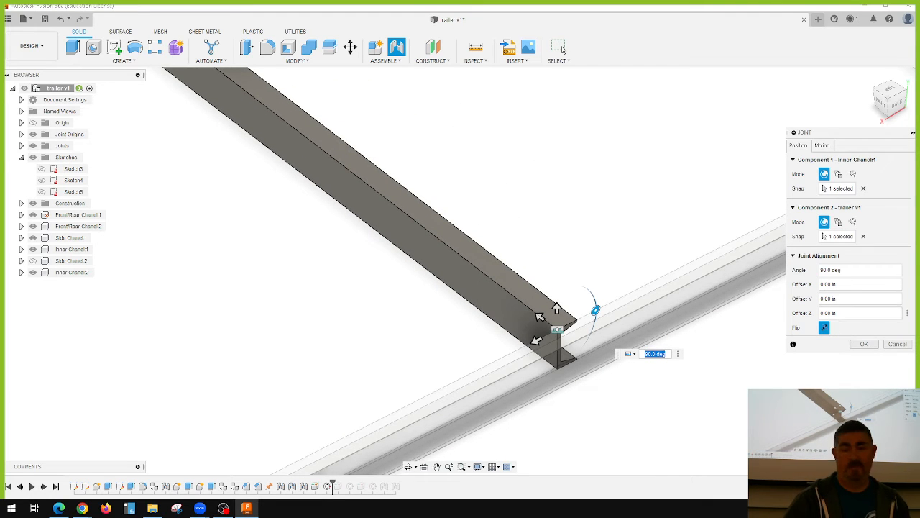
left_click(864, 344)
scroll(791, 355, "down", 5)
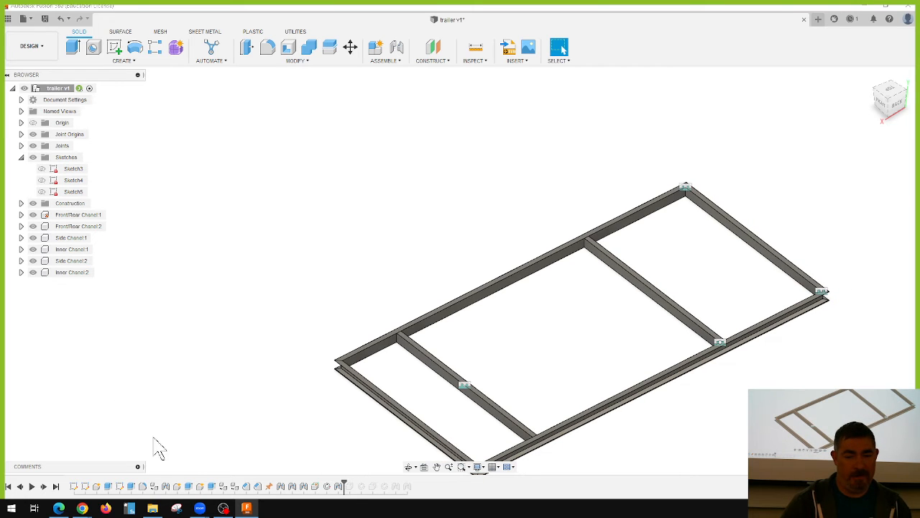
- Try changing the 36 in crossmember offset in Sketch3 to 40 in, restore 36 in and finish the sketch
double_click(74, 487)
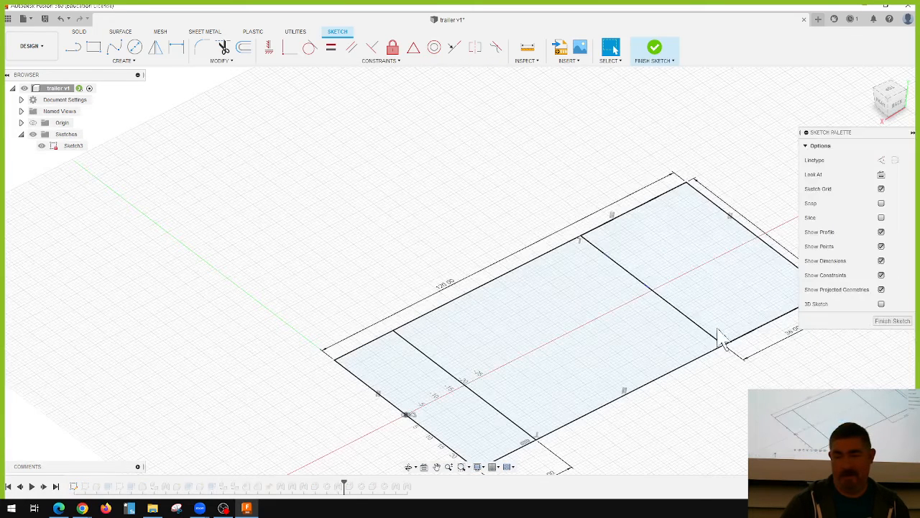
double_click(777, 352)
type("40")
key("Return")
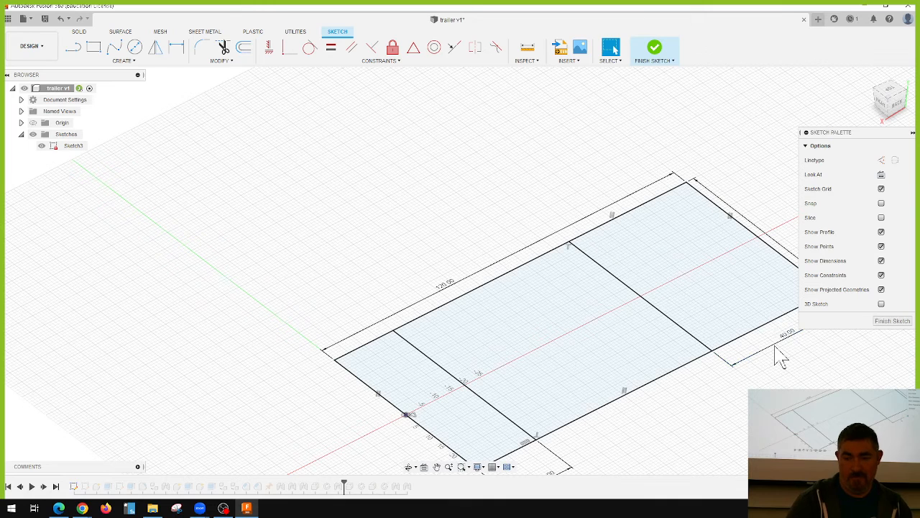
left_click(893, 322)
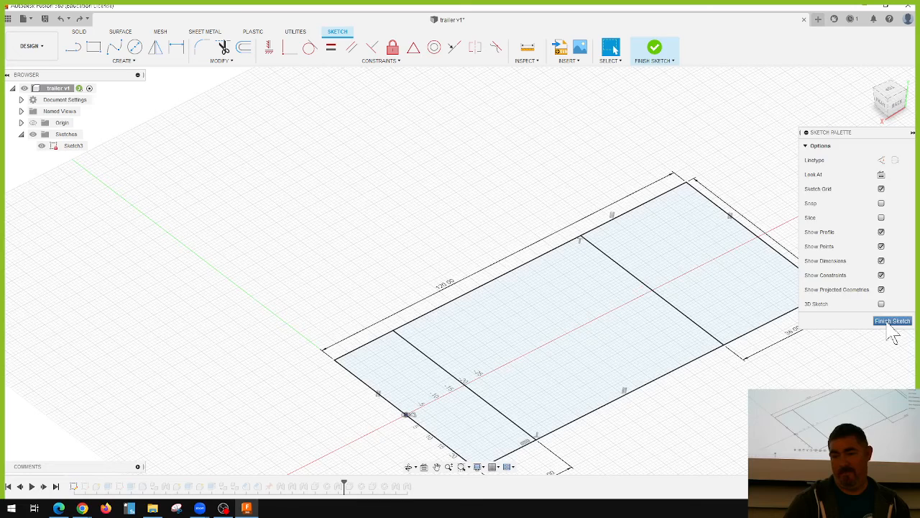
left_click(893, 320)
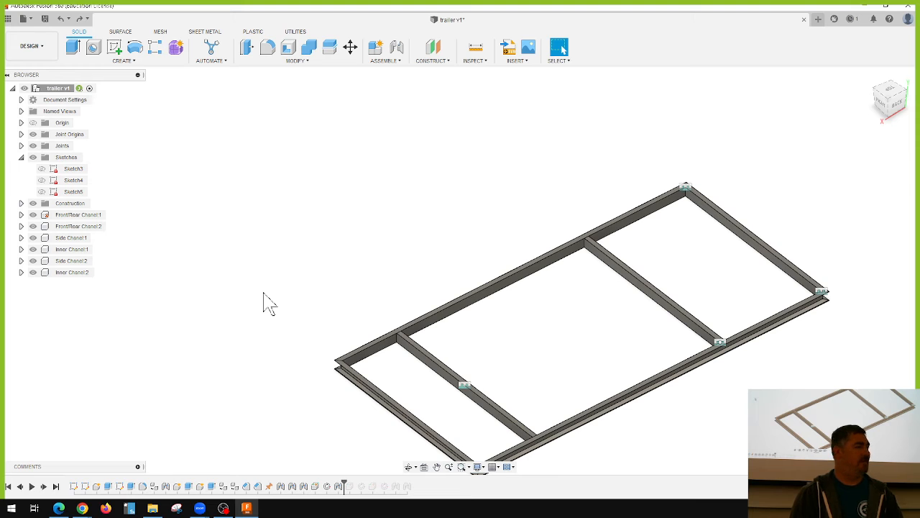
scroll(242, 255, "down", 2)
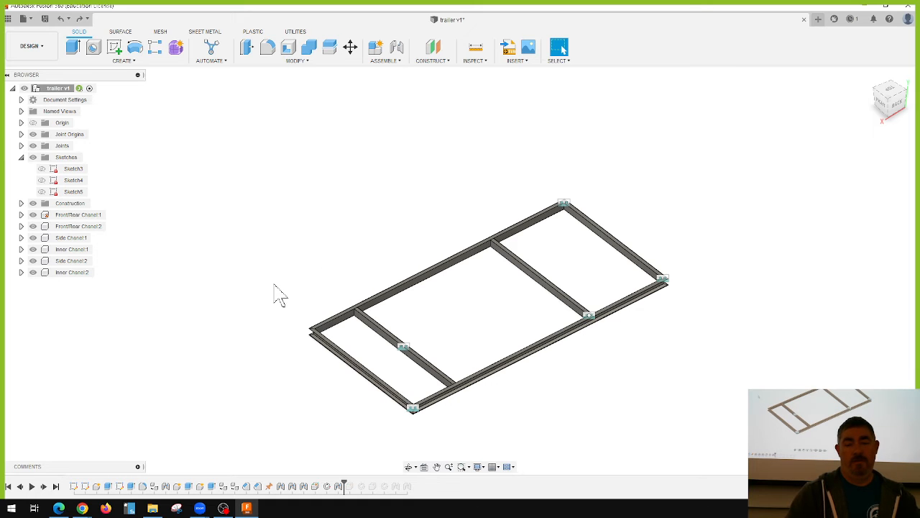
middle_click_drag(264, 282, 291, 294, "shift")
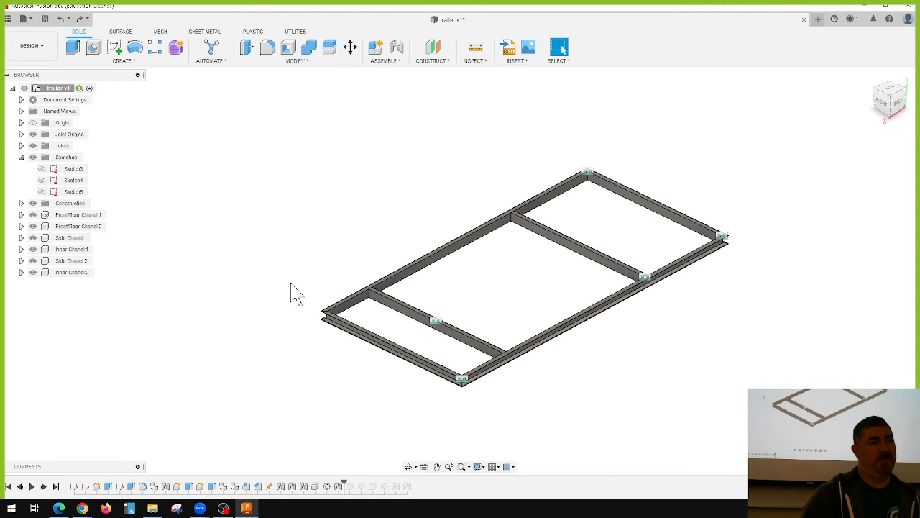
- Switch to the Trailer assignment page in Chrome and examine the frame photo and the trailer coupler item in the assignment list
mouse_move(82, 507)
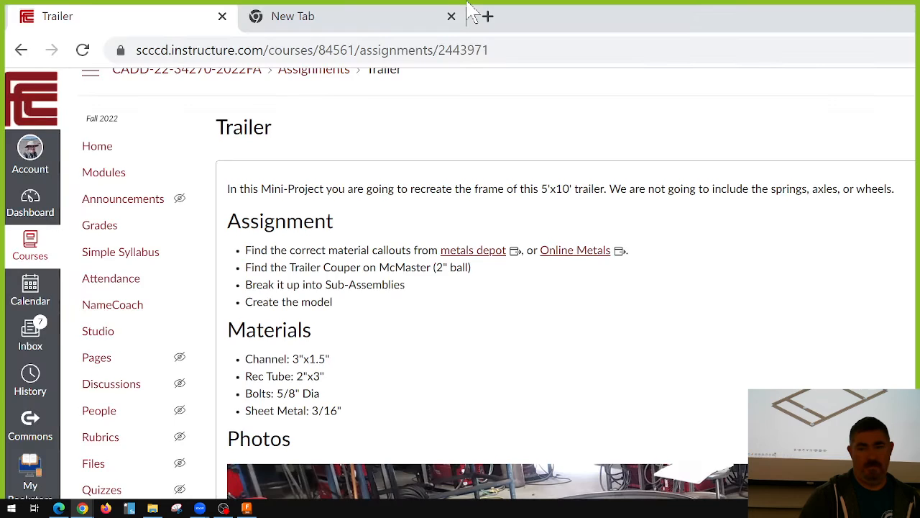
scroll(617, 285, "down", 3)
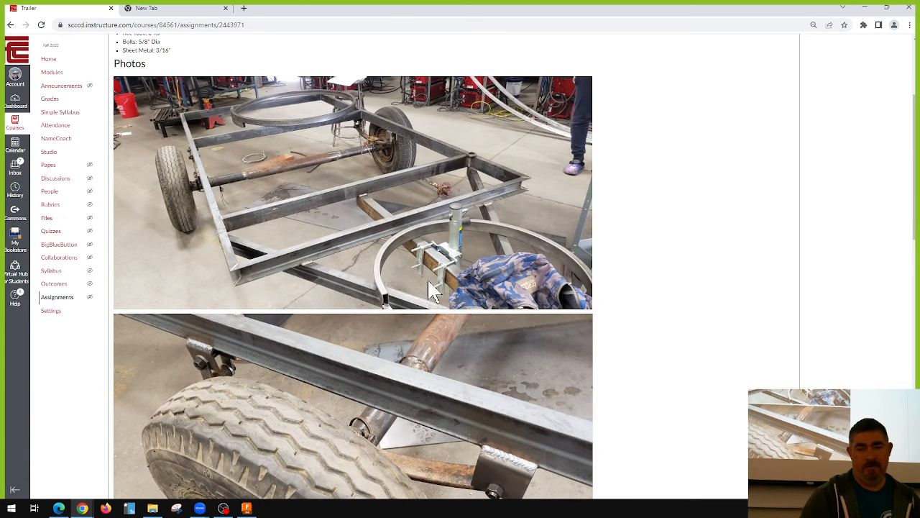
scroll(432, 287, "down", 2)
scroll(456, 209, "up", 1)
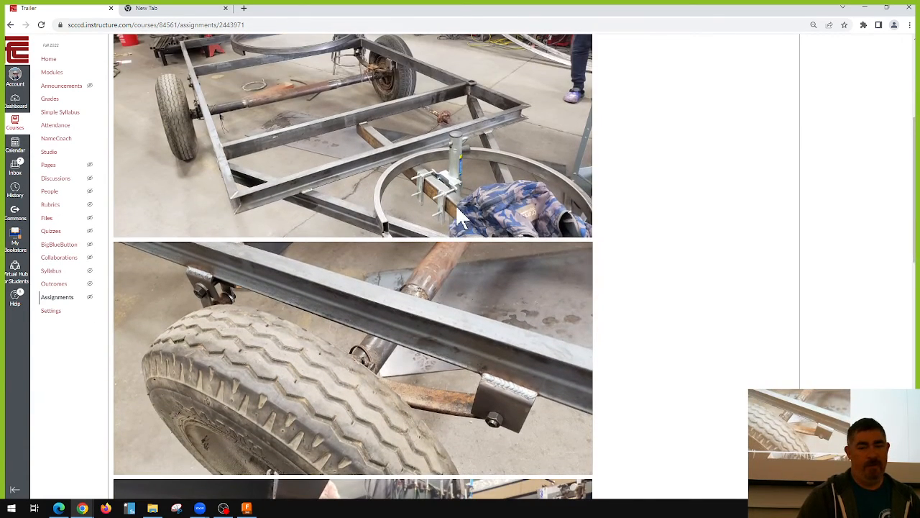
scroll(431, 229, "up", 1)
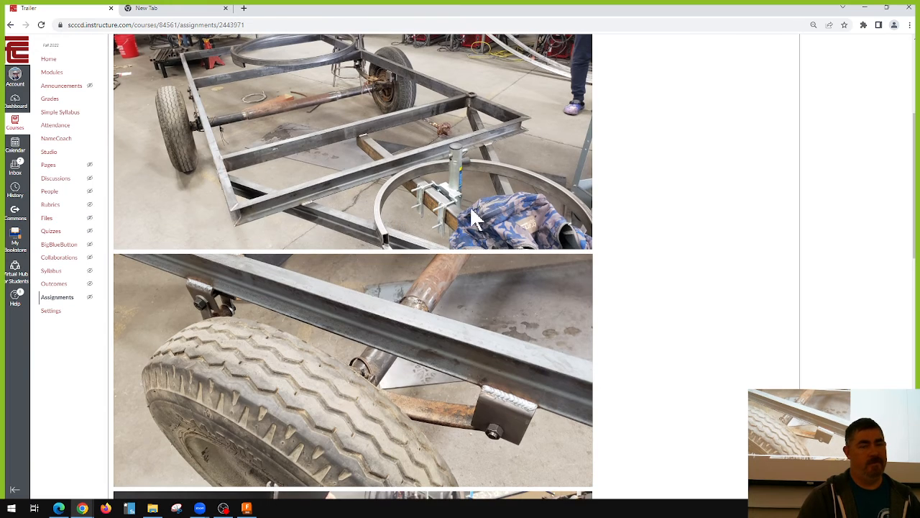
scroll(431, 223, "up", 3)
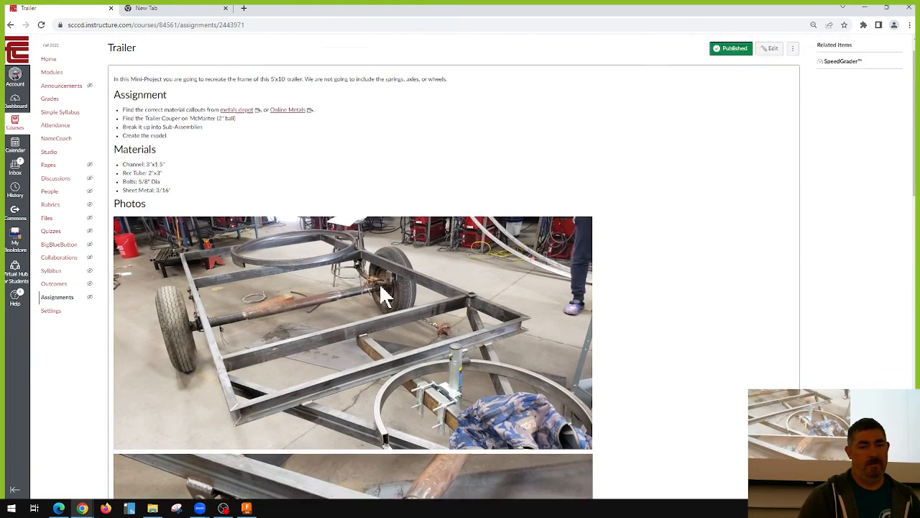
scroll(383, 295, "up", 1)
left_click_drag(137, 146, 182, 146)
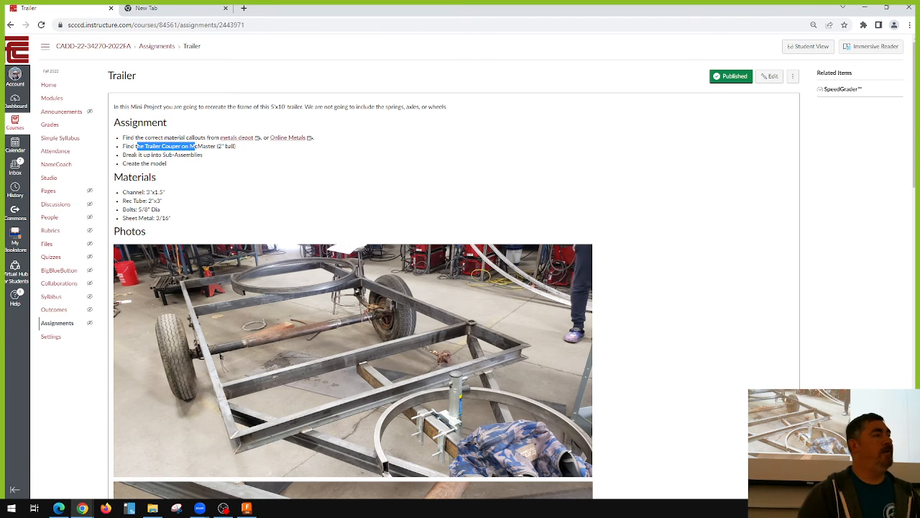
- Examine the assignment photos of the welded spring bracket, its bolt and the shackle at the axle
scroll(219, 193, "down", 2)
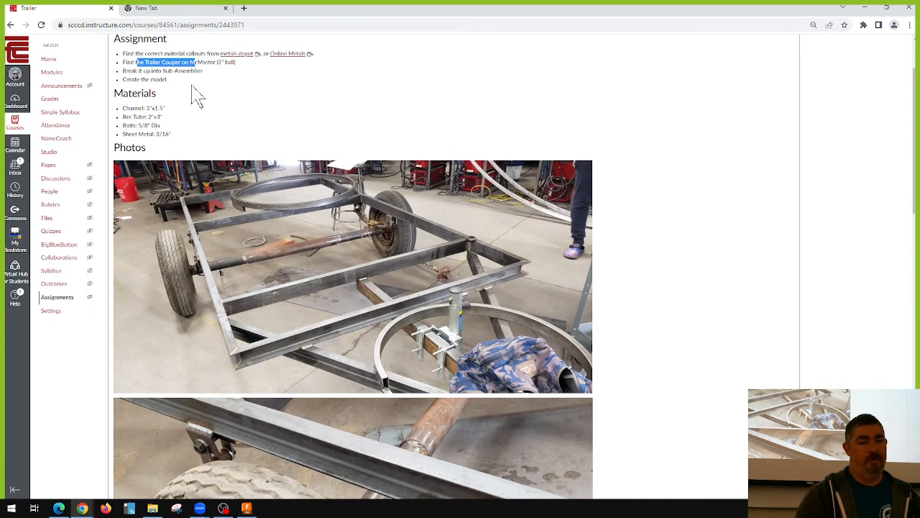
scroll(237, 216, "down", 3)
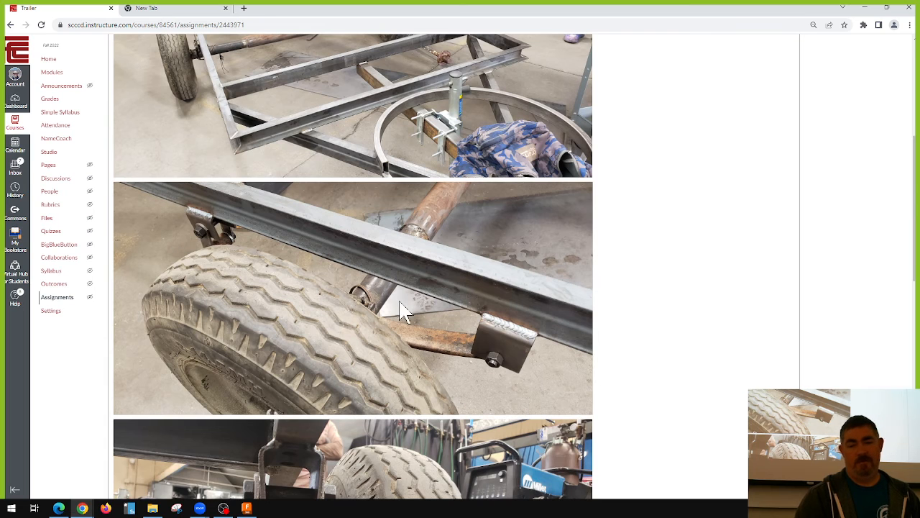
scroll(404, 311, "down", 3)
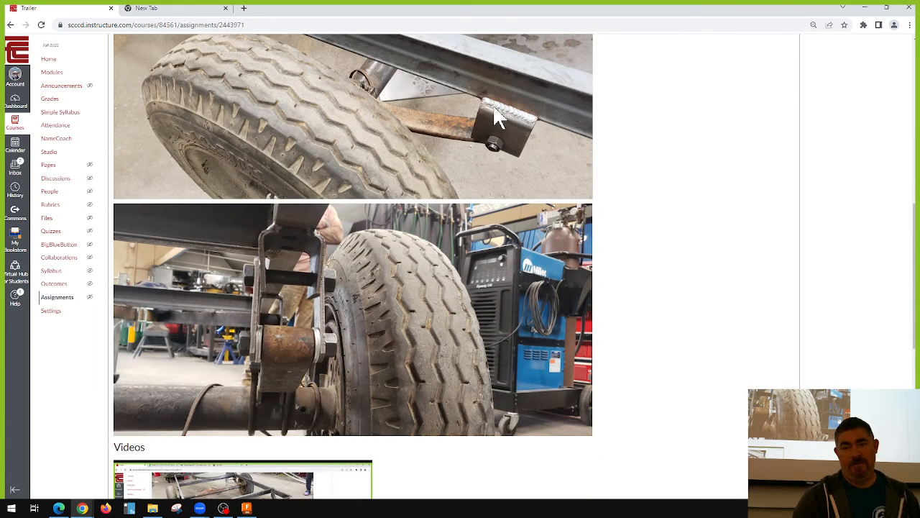
scroll(496, 119, "up", 1)
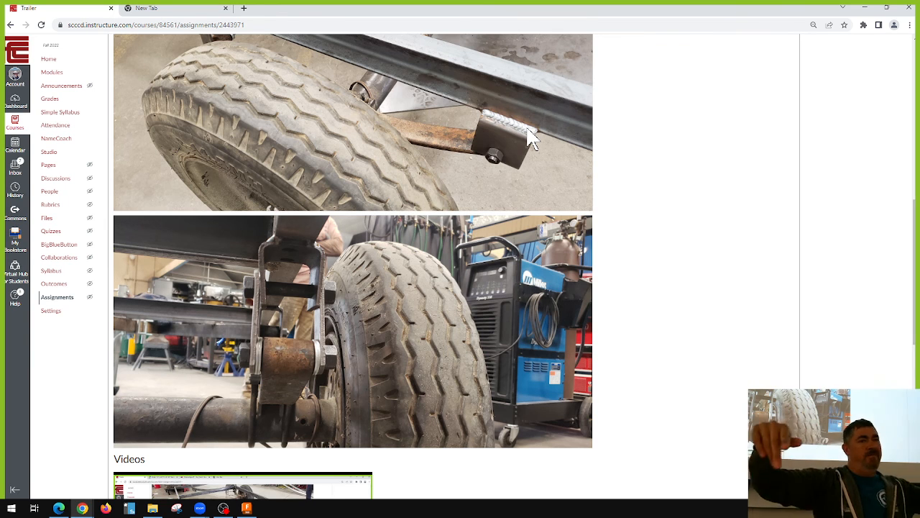
scroll(496, 137, "up", 1)
scroll(496, 140, "up", 1)
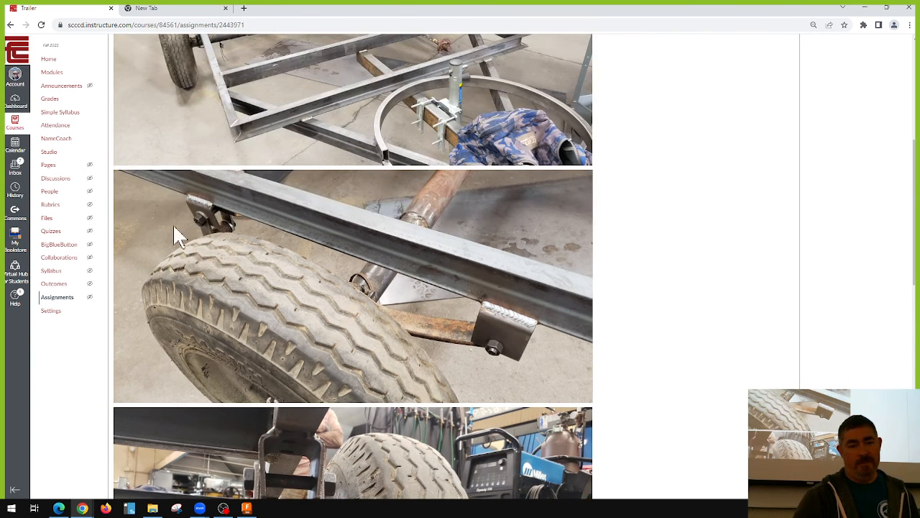
scroll(211, 210, "down", 2)
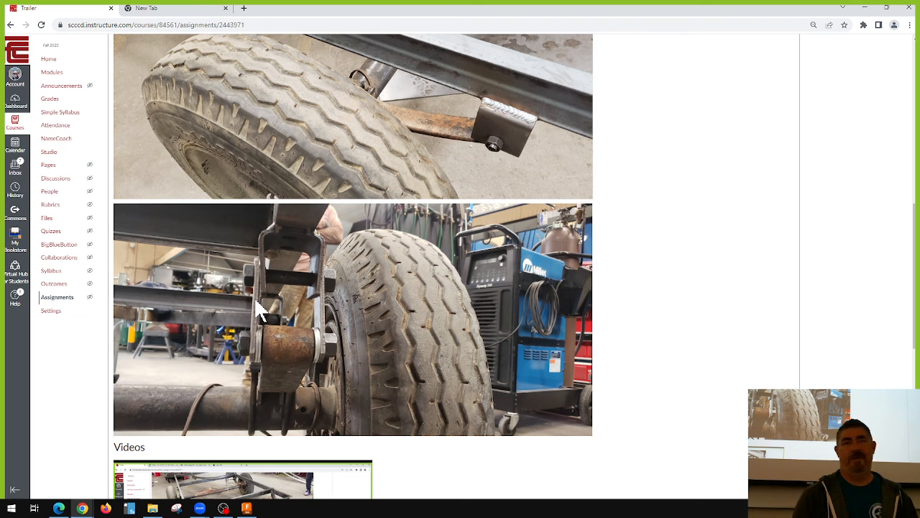
scroll(321, 282, "up", 1)
scroll(324, 273, "down", 2)
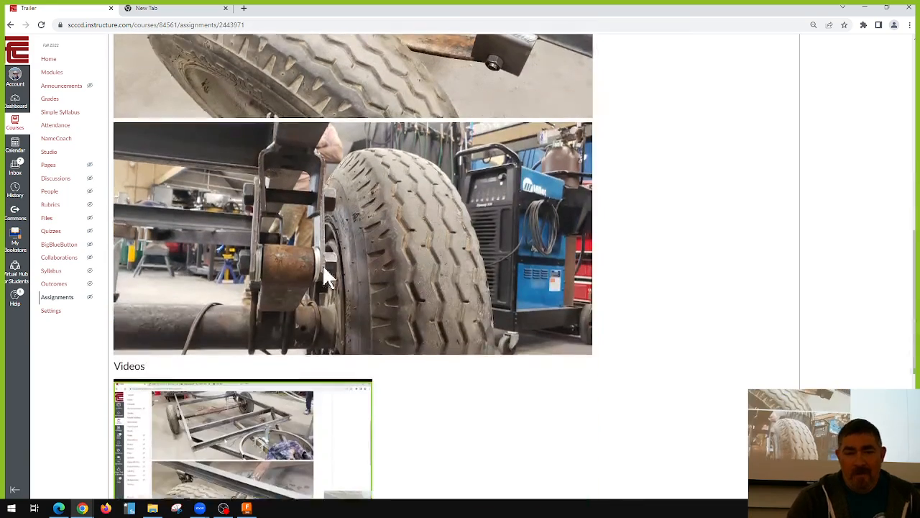